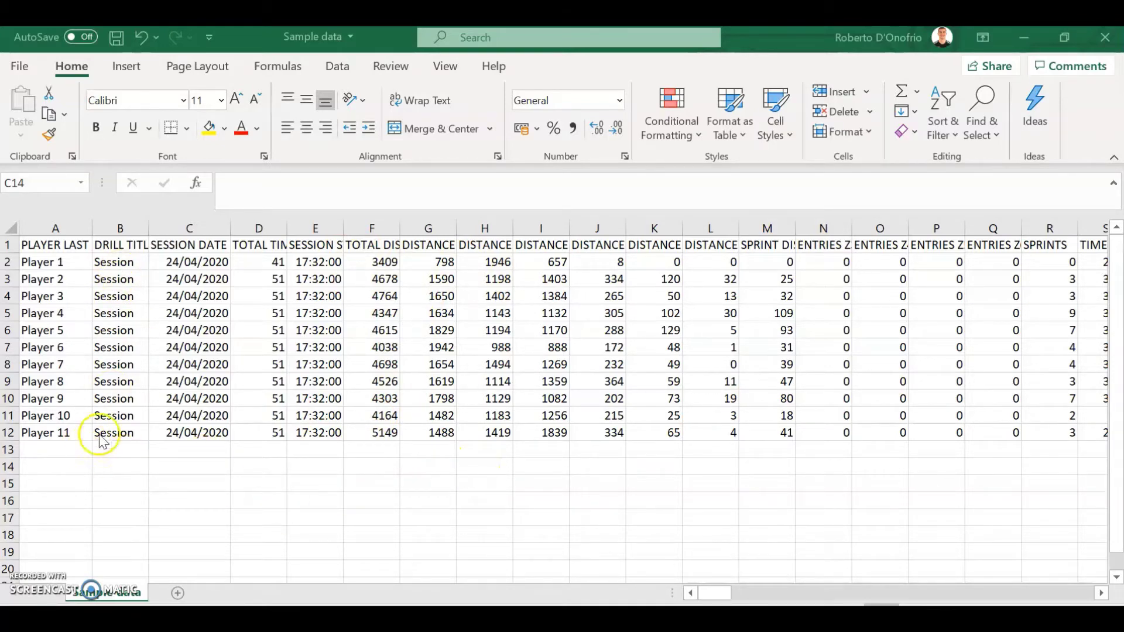
# Step: Review the Sample data headers: PLAYER LAST NAME, DRILL TITLE, SESSION DATE and TOTAL TIME
pyautogui.click(69, 247)
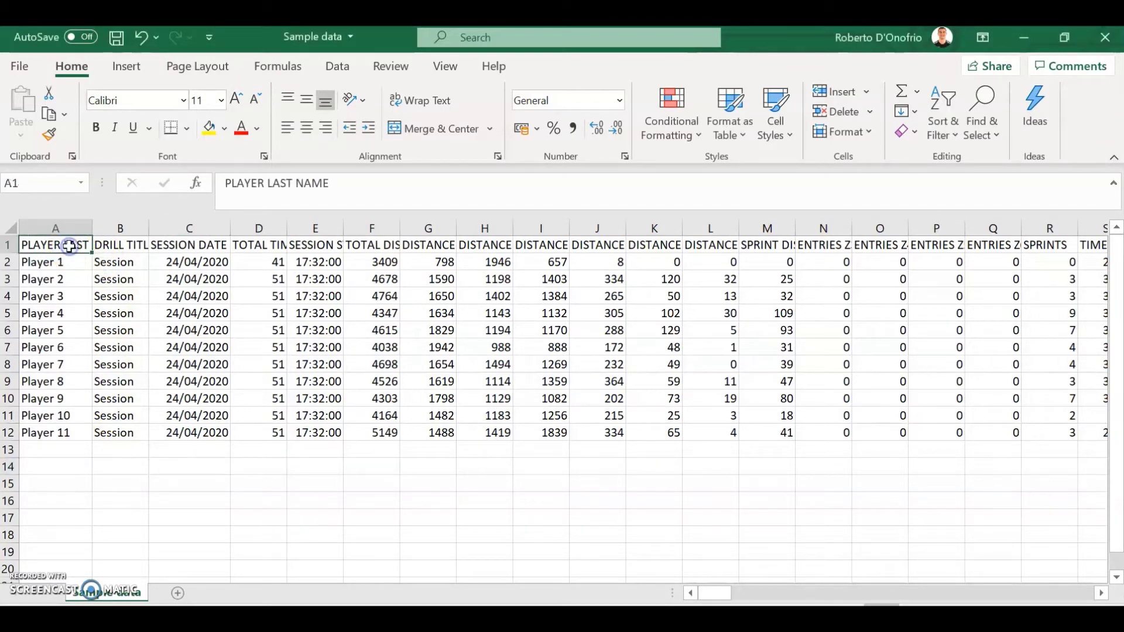
pyautogui.click(120, 247)
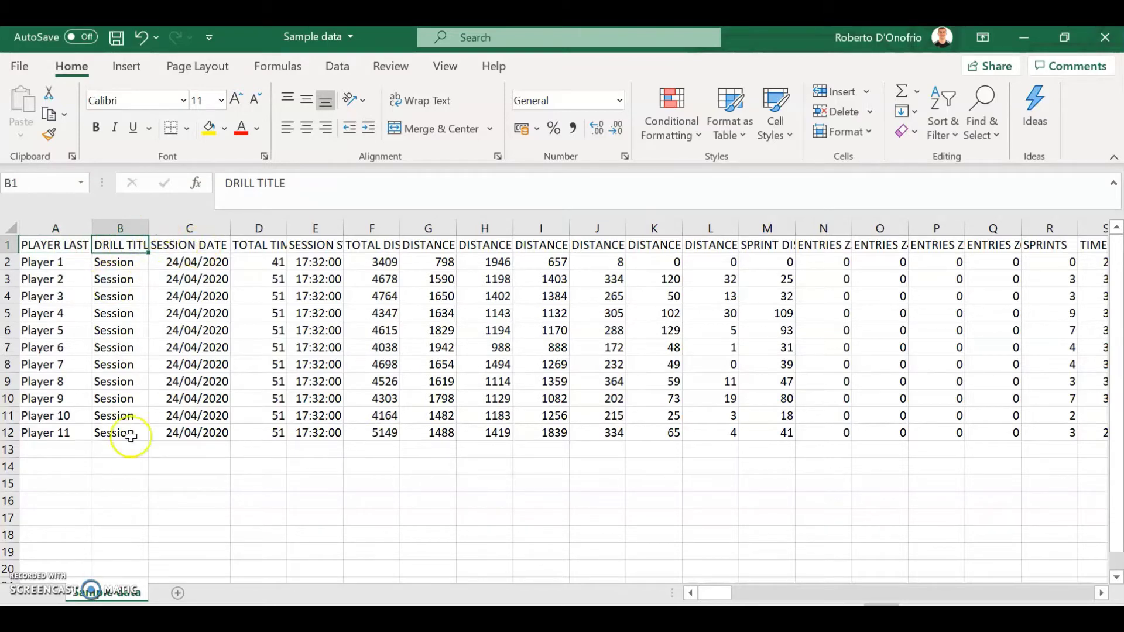
pyautogui.click(185, 246)
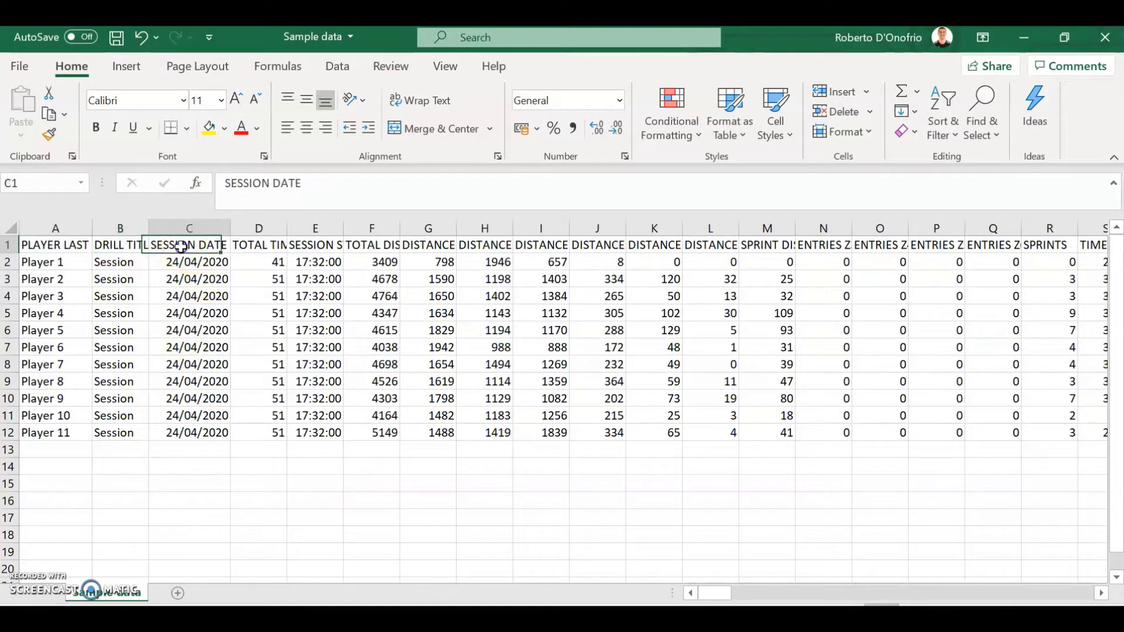
pyautogui.click(265, 245)
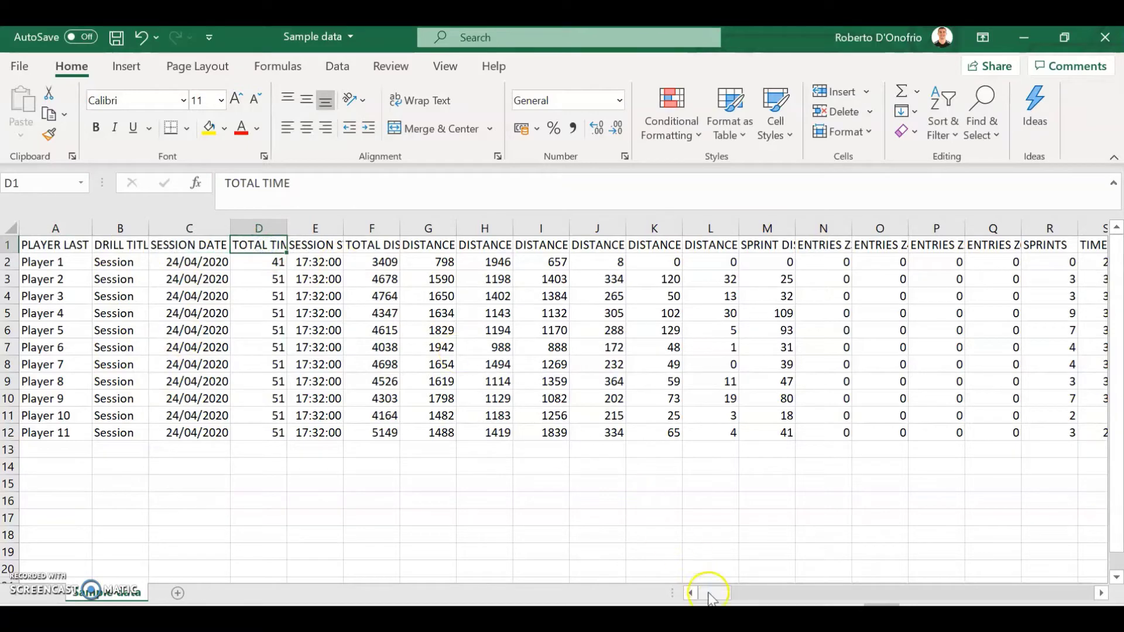
pyautogui.hscroll(2, 721, 595)
pyautogui.moveTo(719, 594)
pyautogui.mouseDown()
pyautogui.moveTo(1042, 597)
pyautogui.moveTo(697, 594)
pyautogui.mouseUp()
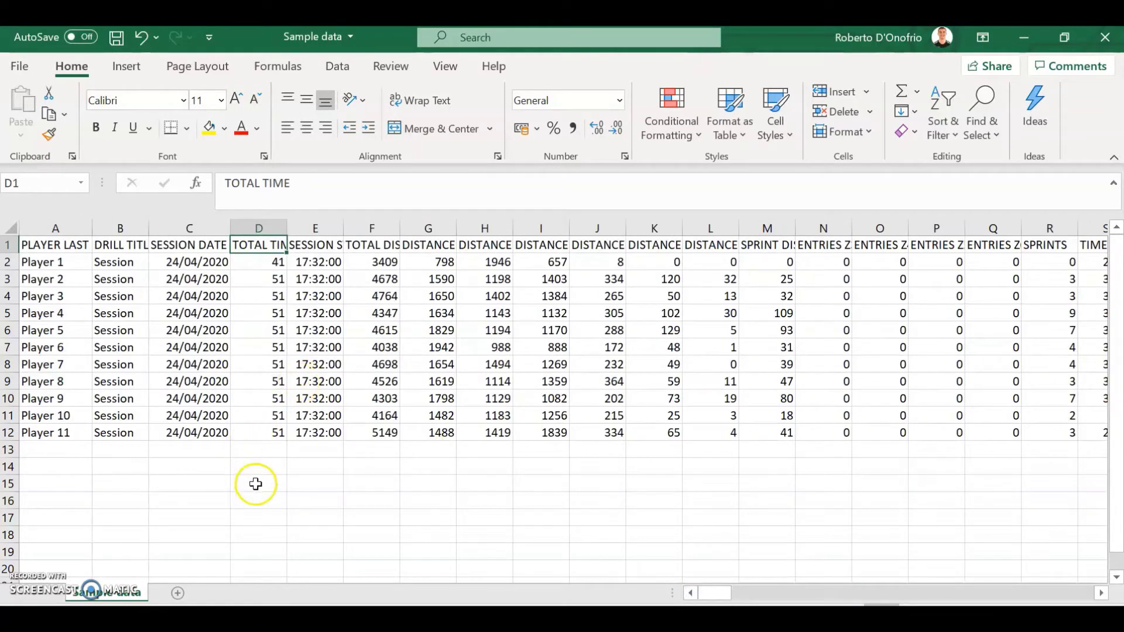
pyautogui.click(259, 482)
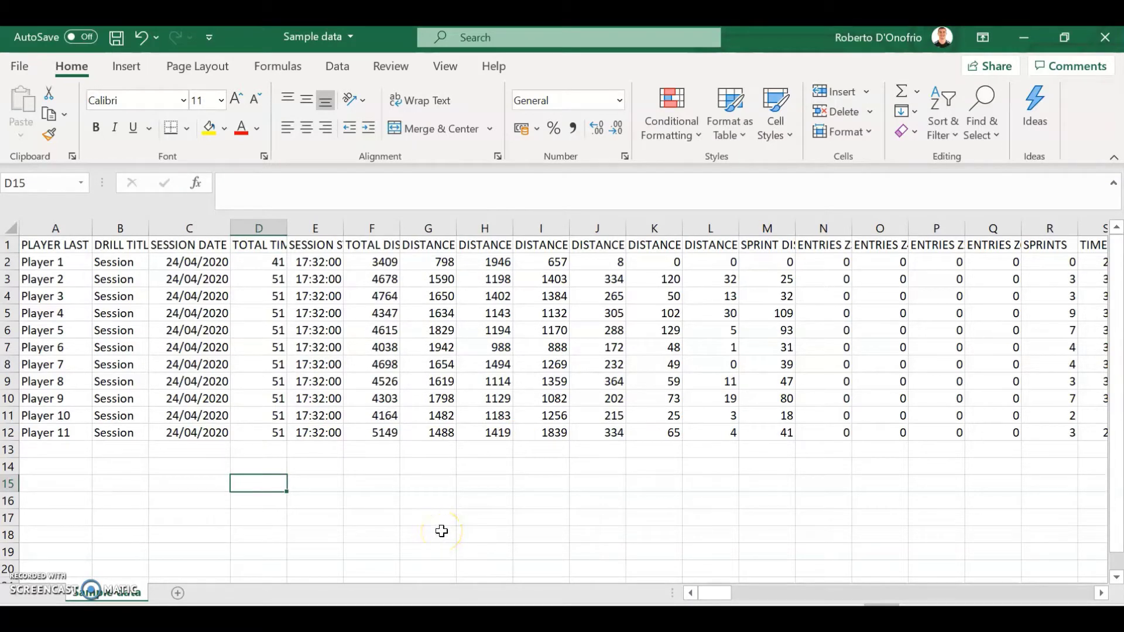
# Step: Copy the whole session table into Book2 at A1 and widen SESSION DATE to fit dates
pyautogui.click(53, 246)
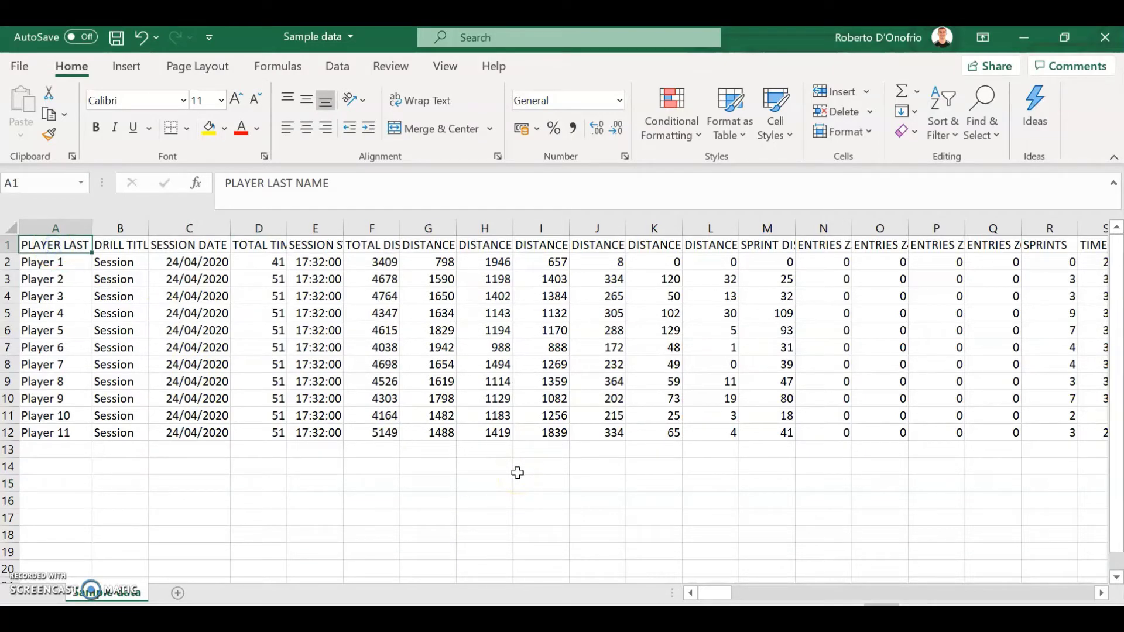
pyautogui.hotkey('ctrl', 'shift', 'Down')
pyautogui.hotkey('ctrl', 'shift', 'Right')
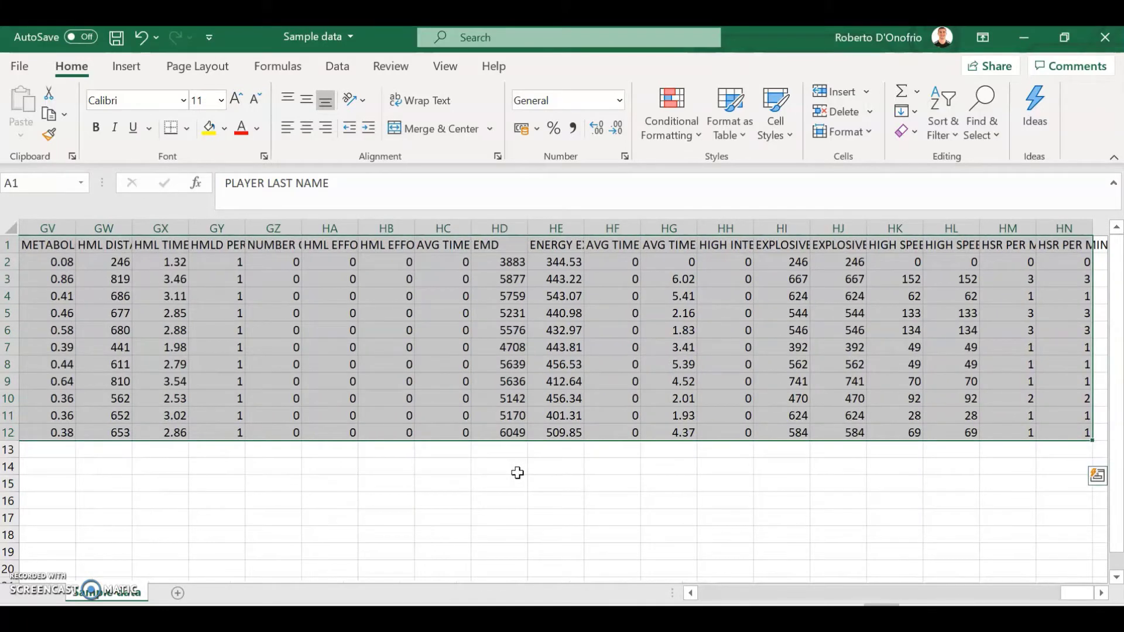
pyautogui.hotkey('ctrl', 'c')
pyautogui.moveTo(647, 607)
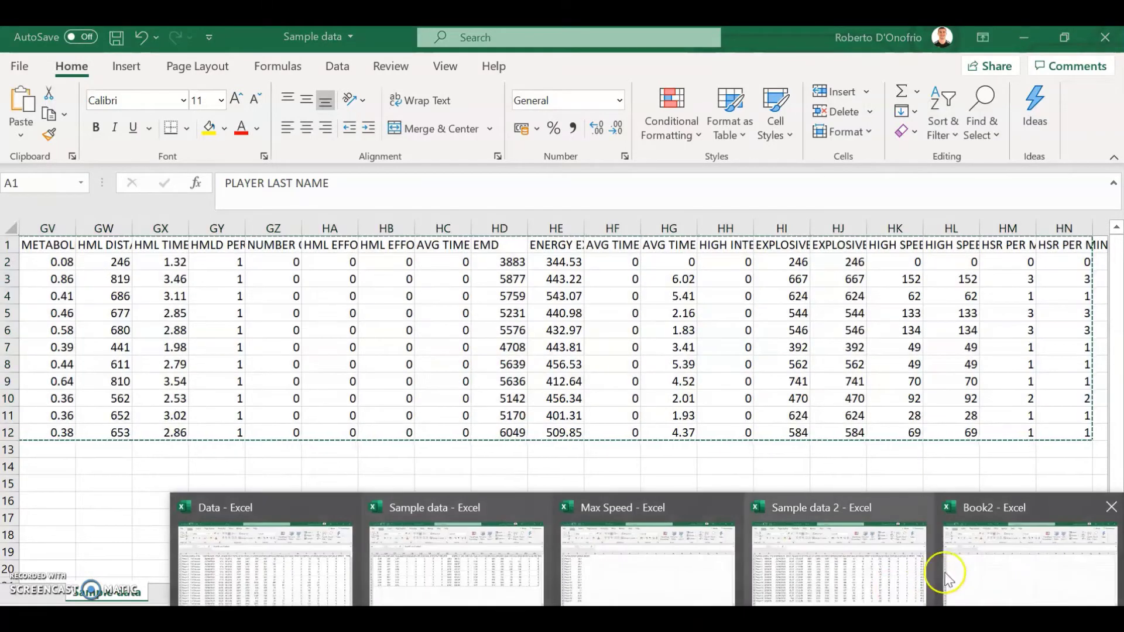
pyautogui.click(947, 580)
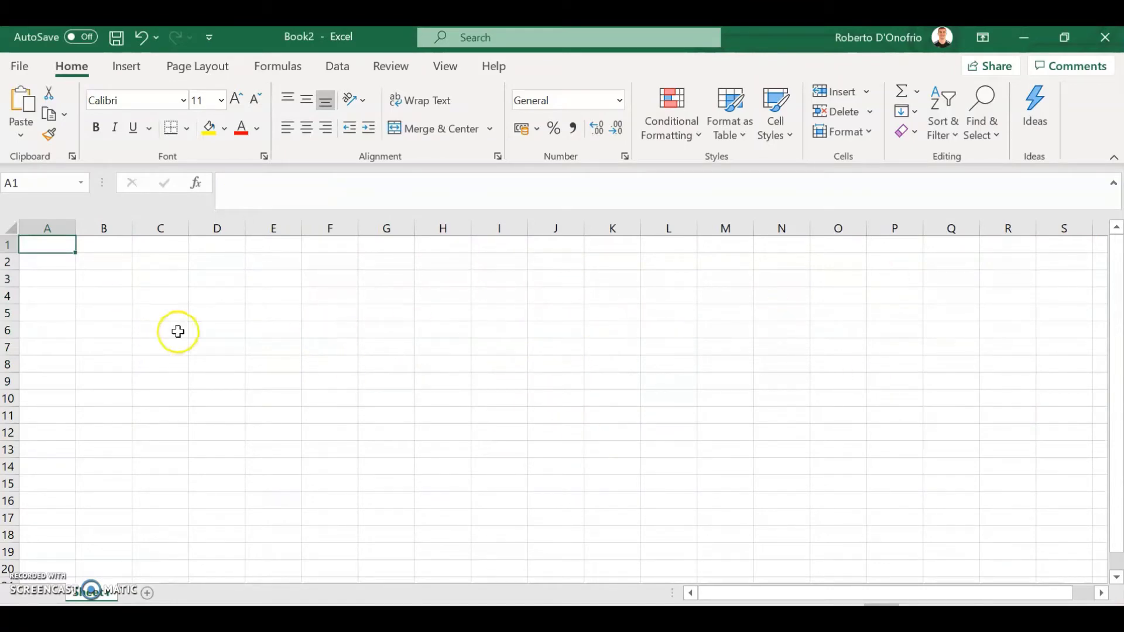
pyautogui.hotkey('ctrl', 'v')
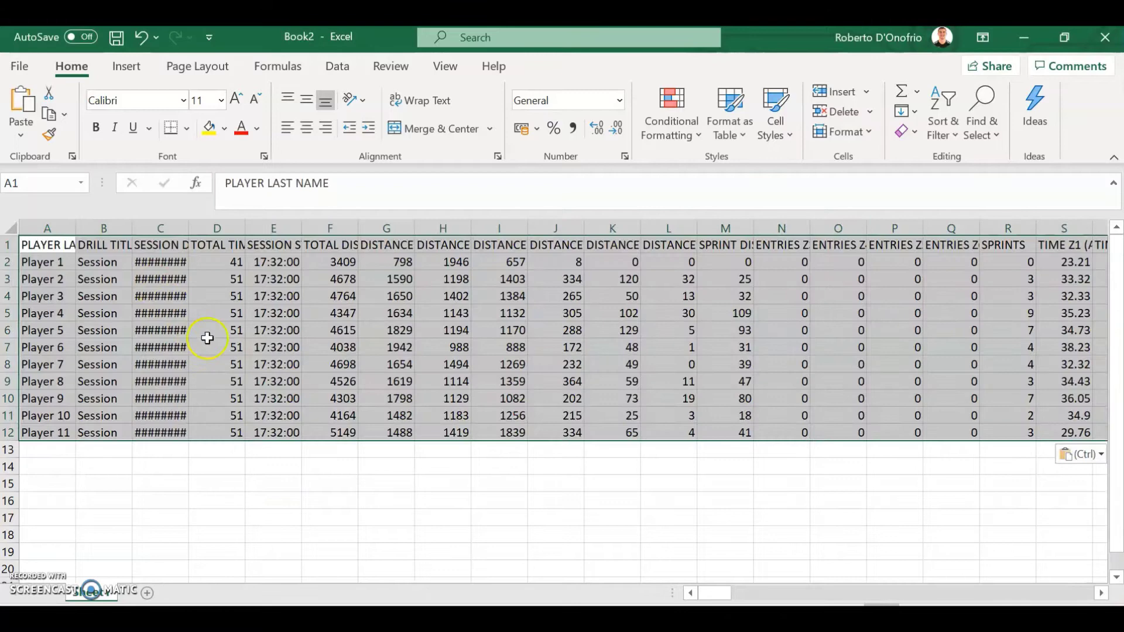
pyautogui.doubleClick(188, 227)
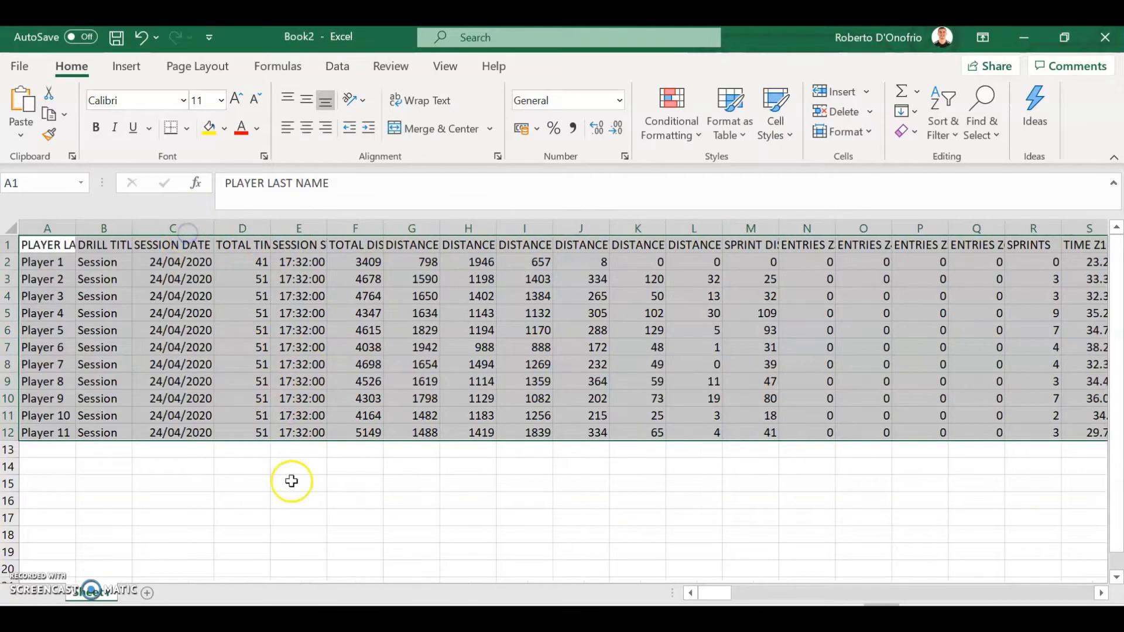
pyautogui.click(292, 483)
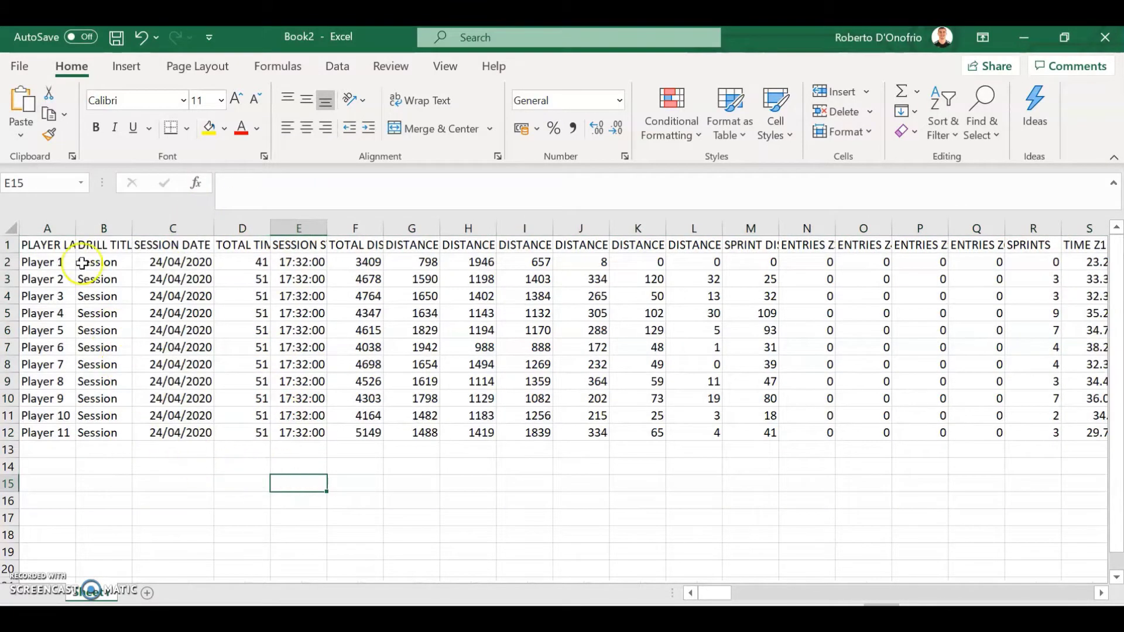
# Step: Check Book2's pasted headers, from PLAYER LAST NAME through the distance columns
pyautogui.click(20, 246)
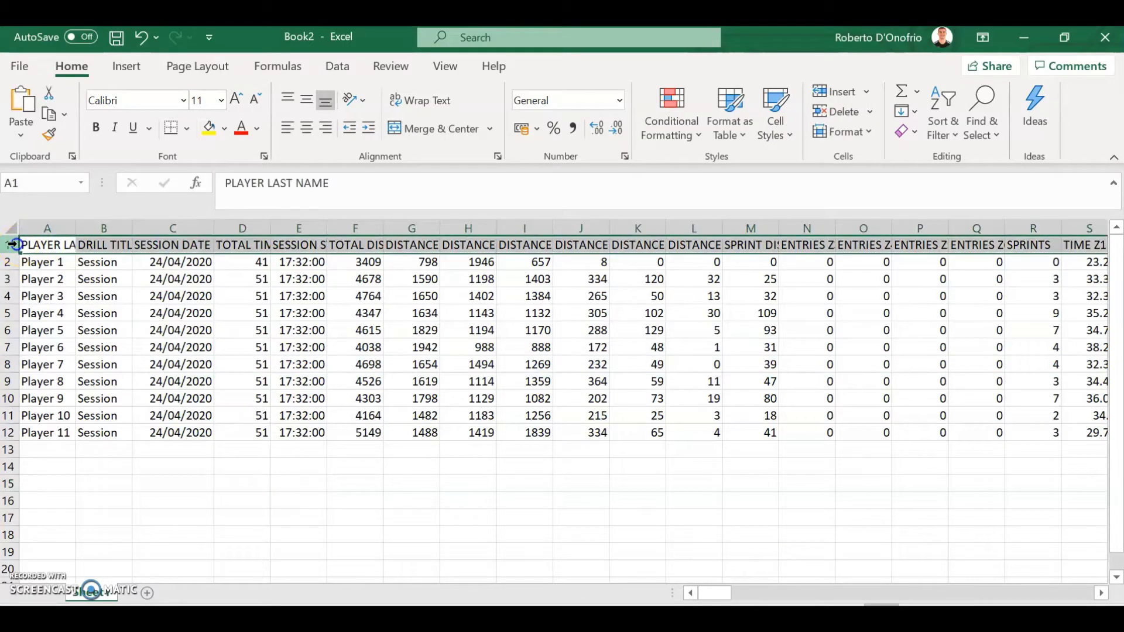
pyautogui.click(50, 246)
pyautogui.click(112, 247)
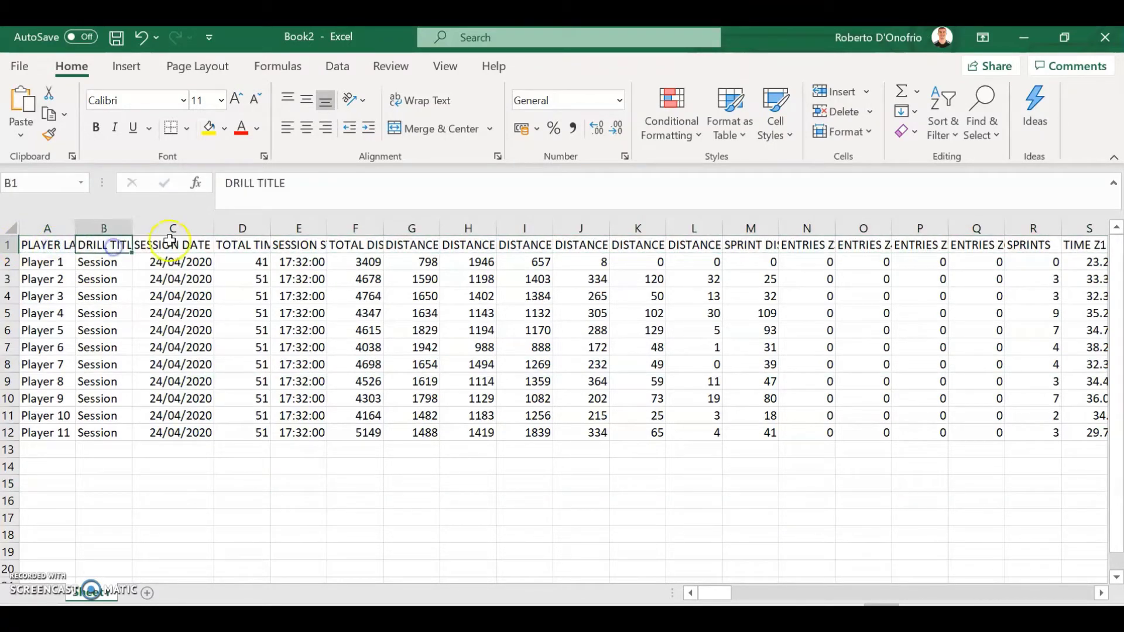
pyautogui.click(56, 246)
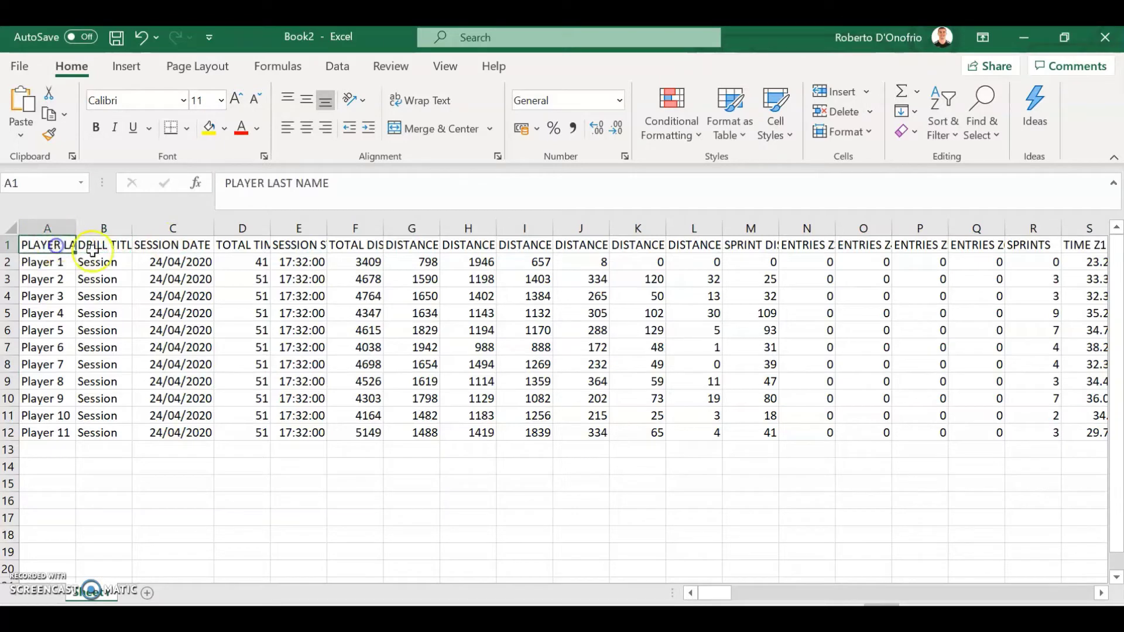
pyautogui.click(109, 246)
pyautogui.click(156, 245)
pyautogui.moveTo(471, 246); pyautogui.dragTo(246, 245)
pyautogui.click(331, 486)
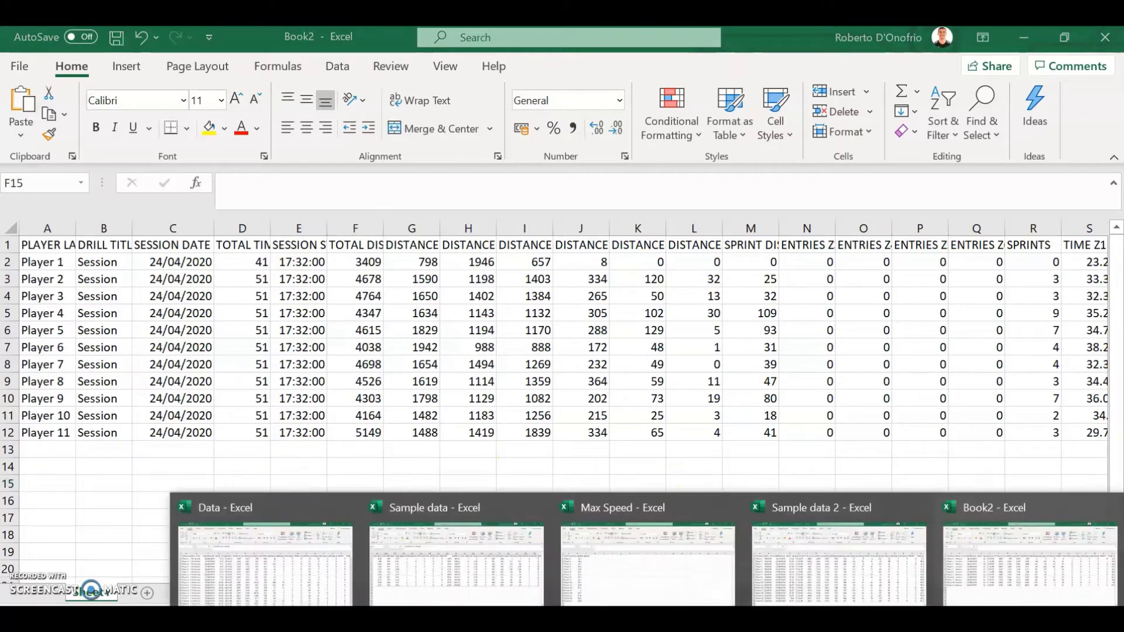
# Step: Copy Sample data 2's Player 1–17 rows from A2 to row 18, without the headers
pyautogui.click(855, 571)
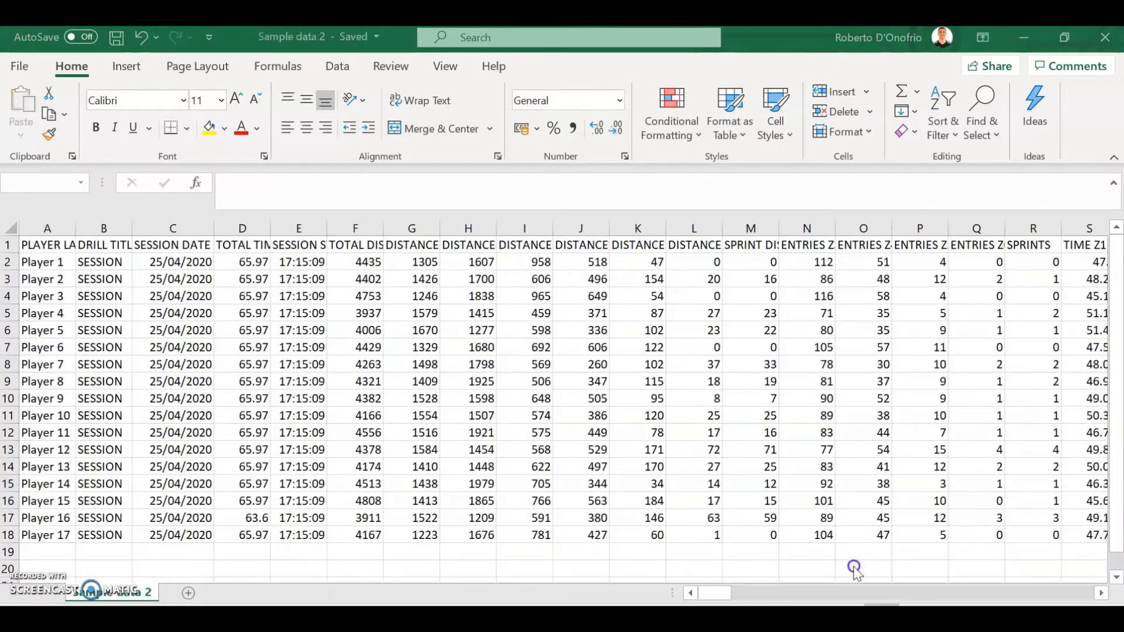
pyautogui.click(307, 410)
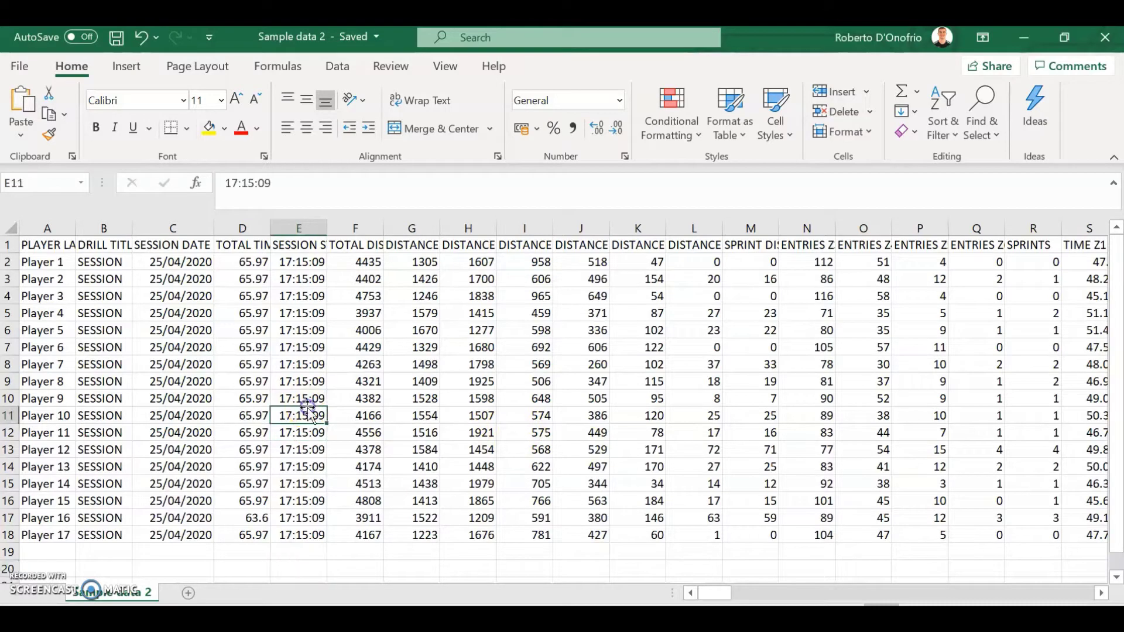
pyautogui.click(52, 267)
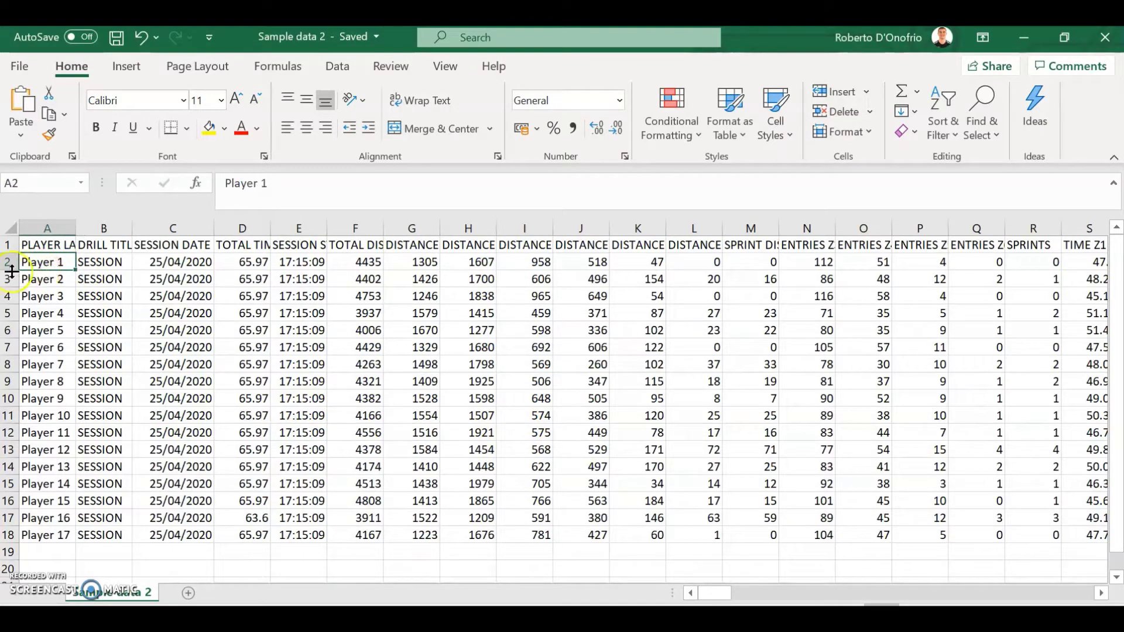
pyautogui.click(51, 245)
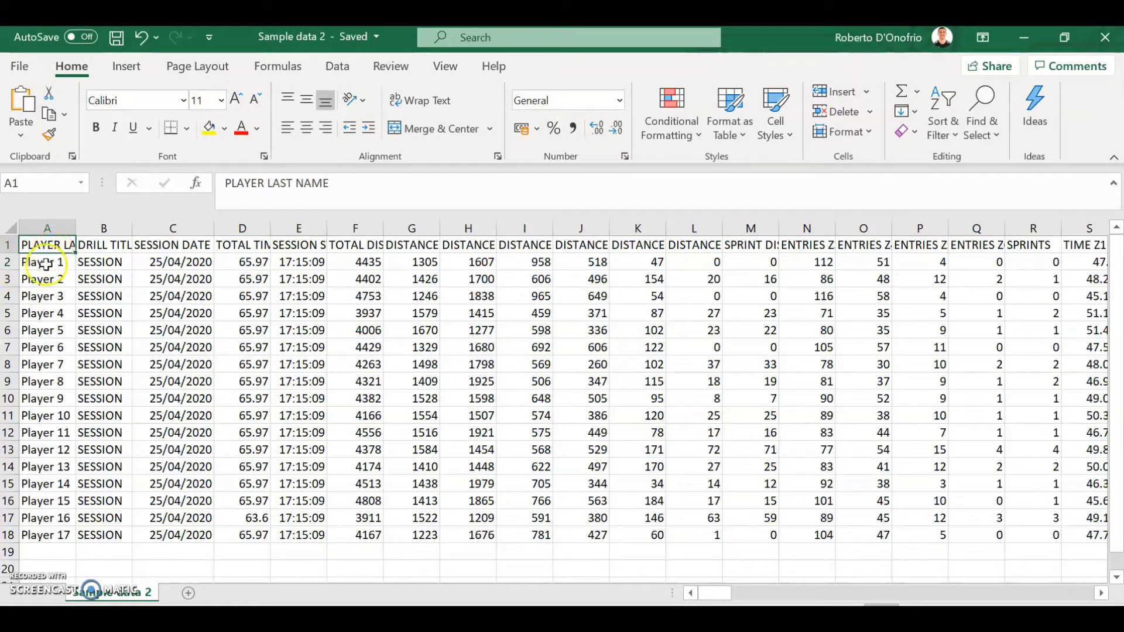
pyautogui.click(46, 265)
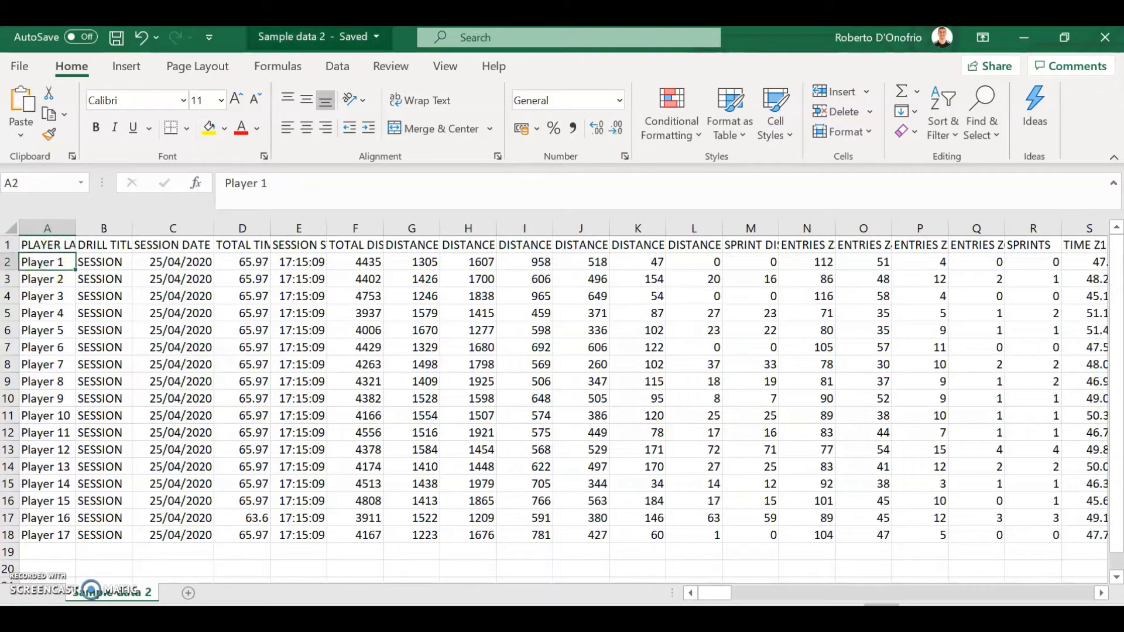
pyautogui.hotkey('ctrl', 'shift', 'Down')
pyautogui.hotkey('ctrl', 'shift', 'Right')
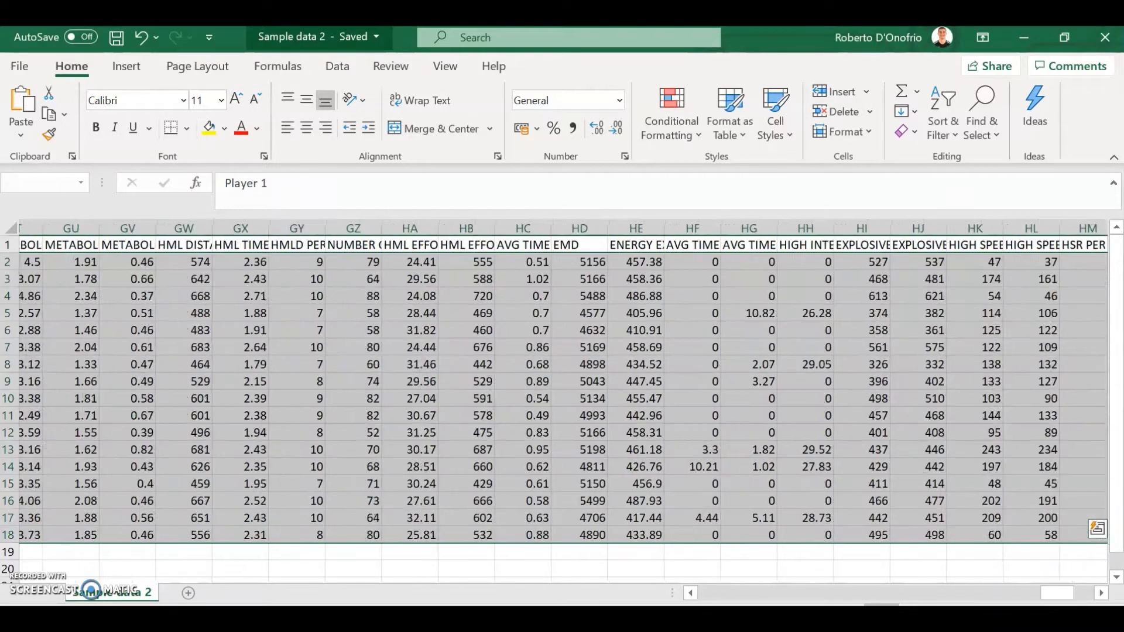
pyautogui.hotkey('ctrl', 'c')
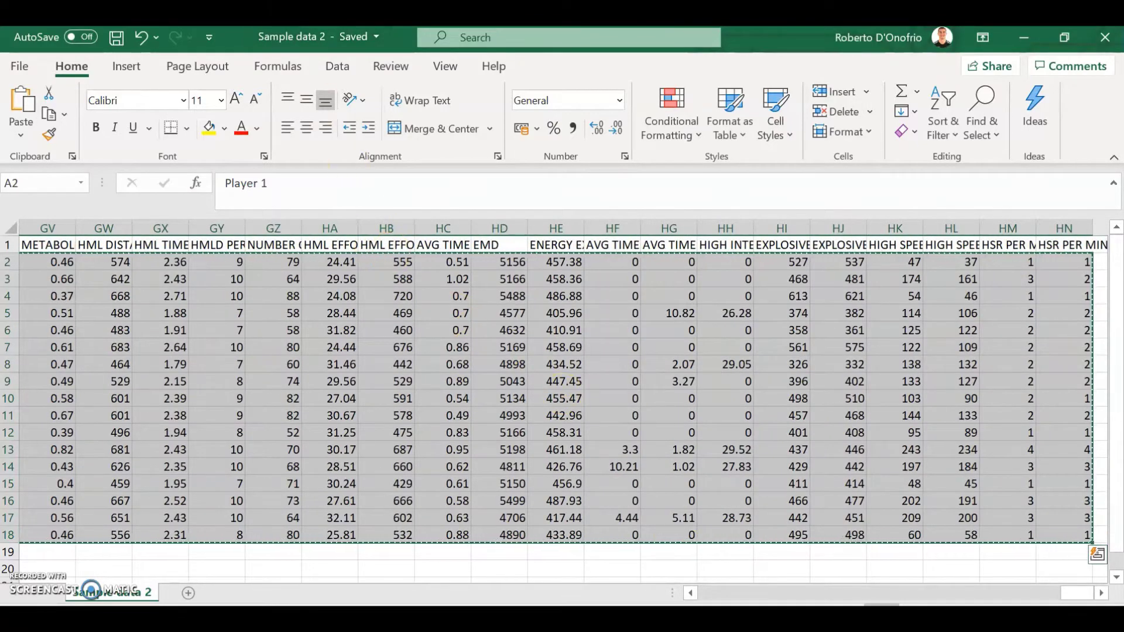
# Step: Paste the 17 rows dated 25/04/2020 into Book2 rows 13–29, below the first session
pyautogui.moveTo(645, 609)
pyautogui.click(1016, 557)
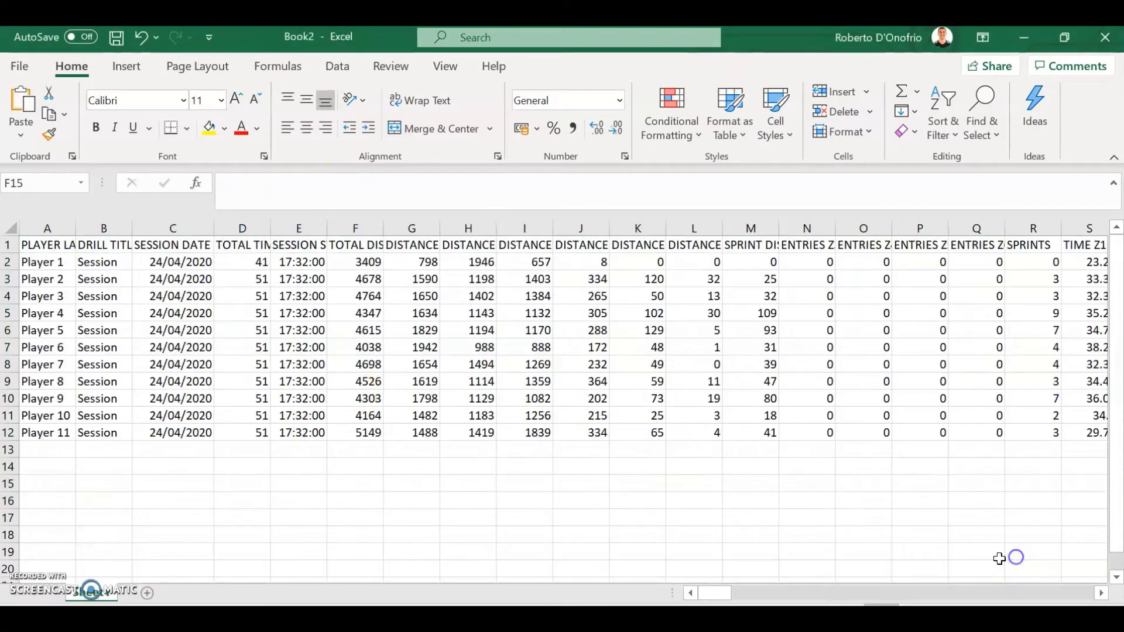
pyautogui.click(55, 450)
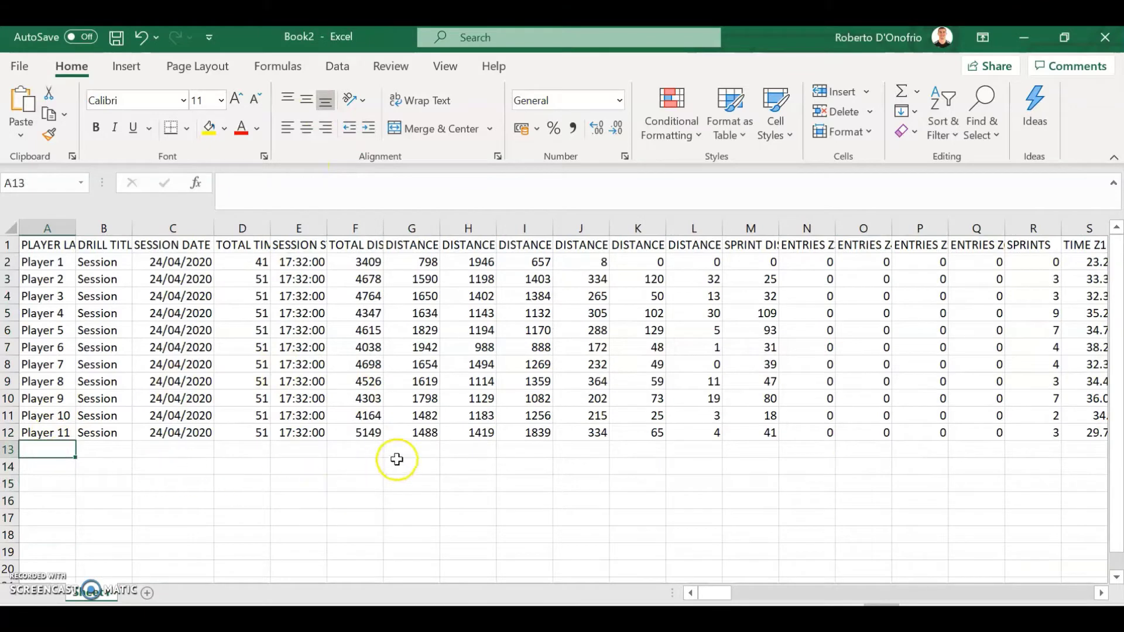
pyautogui.hotkey('ctrl', 'v')
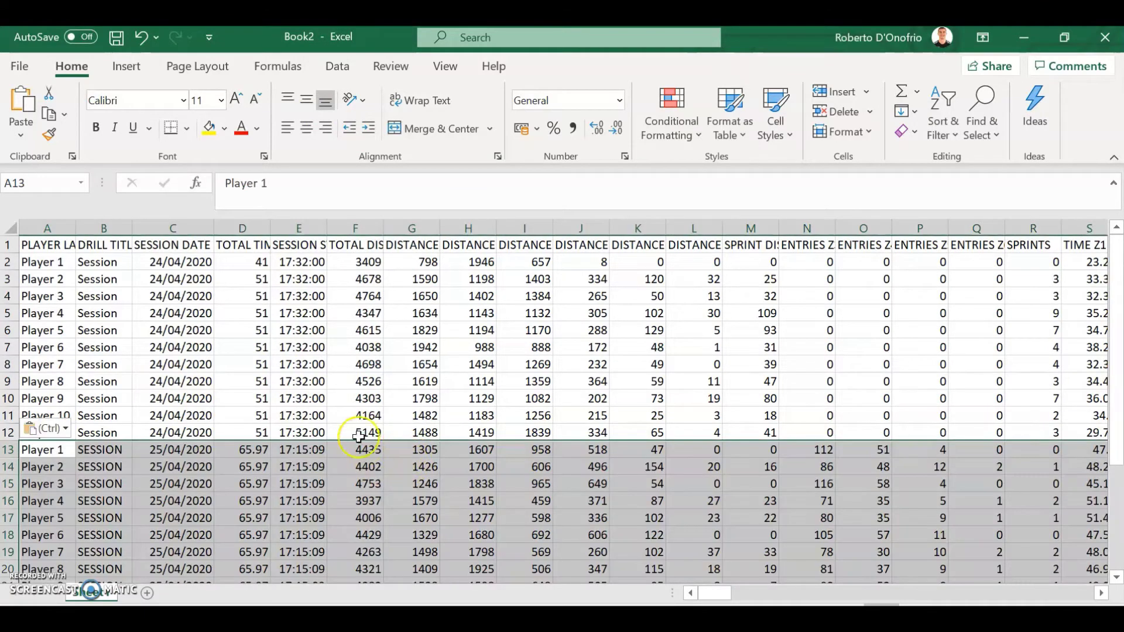
pyautogui.click(174, 395)
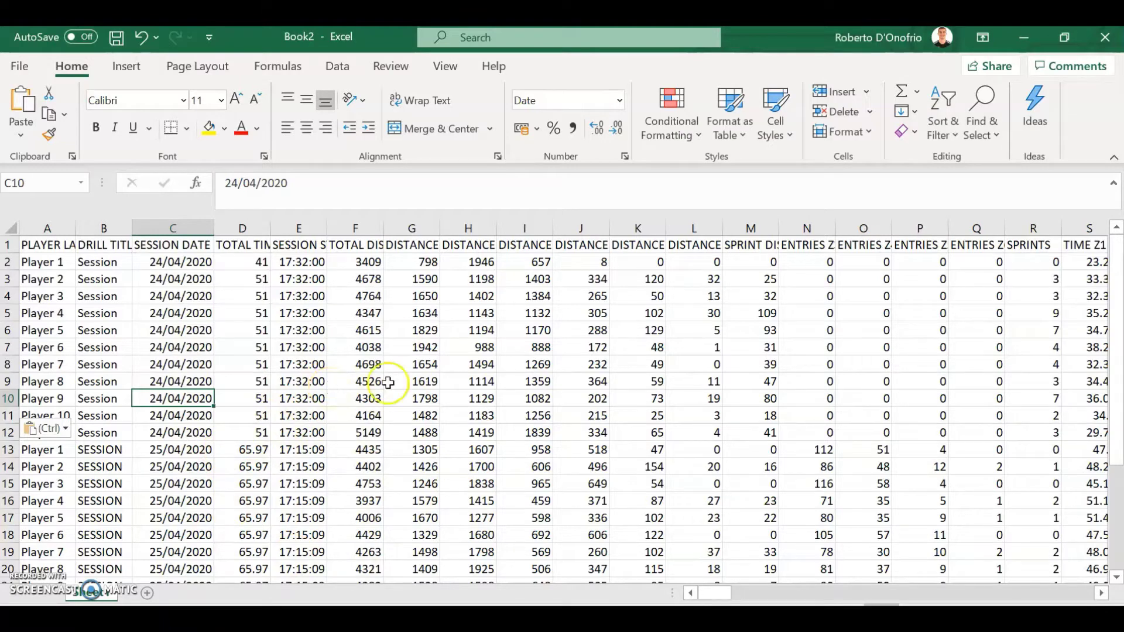
pyautogui.click(359, 421)
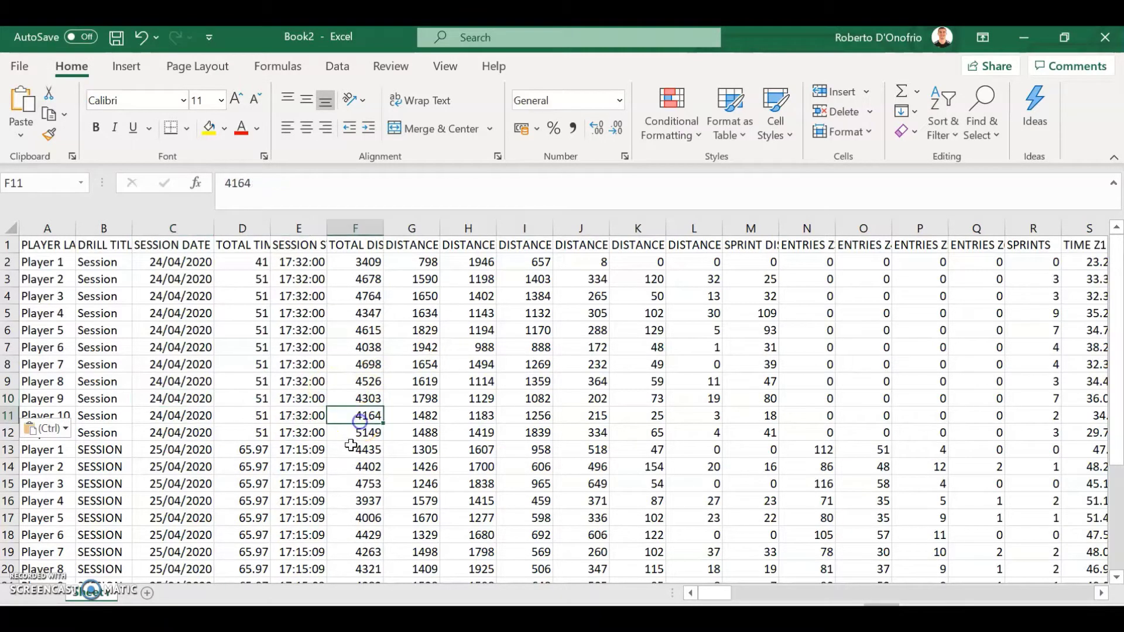
pyautogui.scroll(-9, 357, 433)
pyautogui.scroll(2, 339, 465)
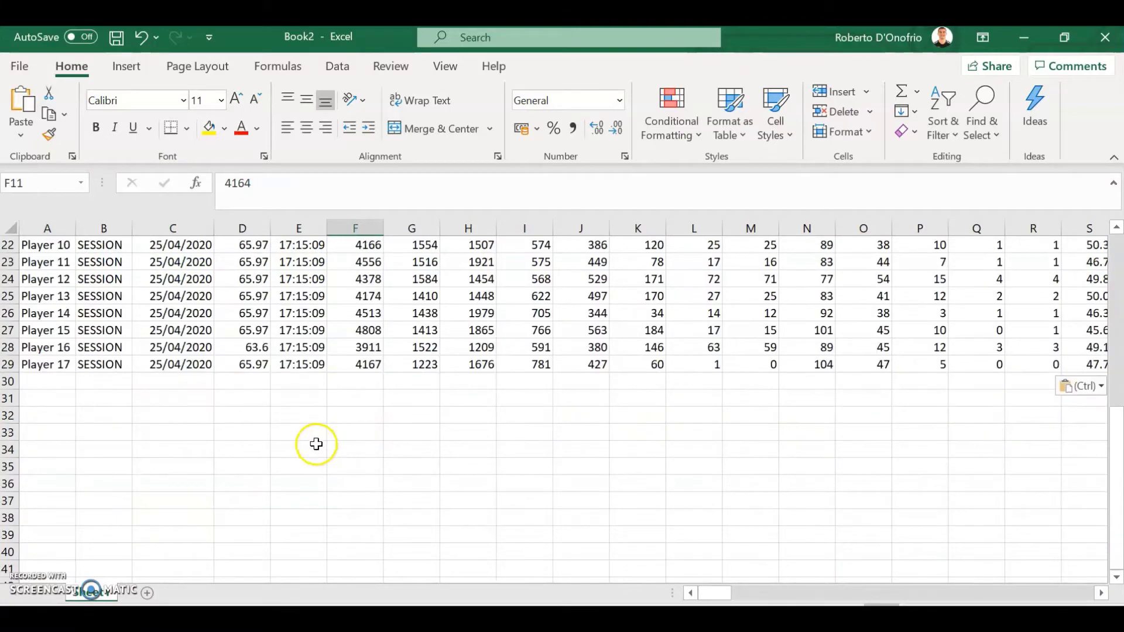
pyautogui.click(312, 448)
pyautogui.click(308, 422)
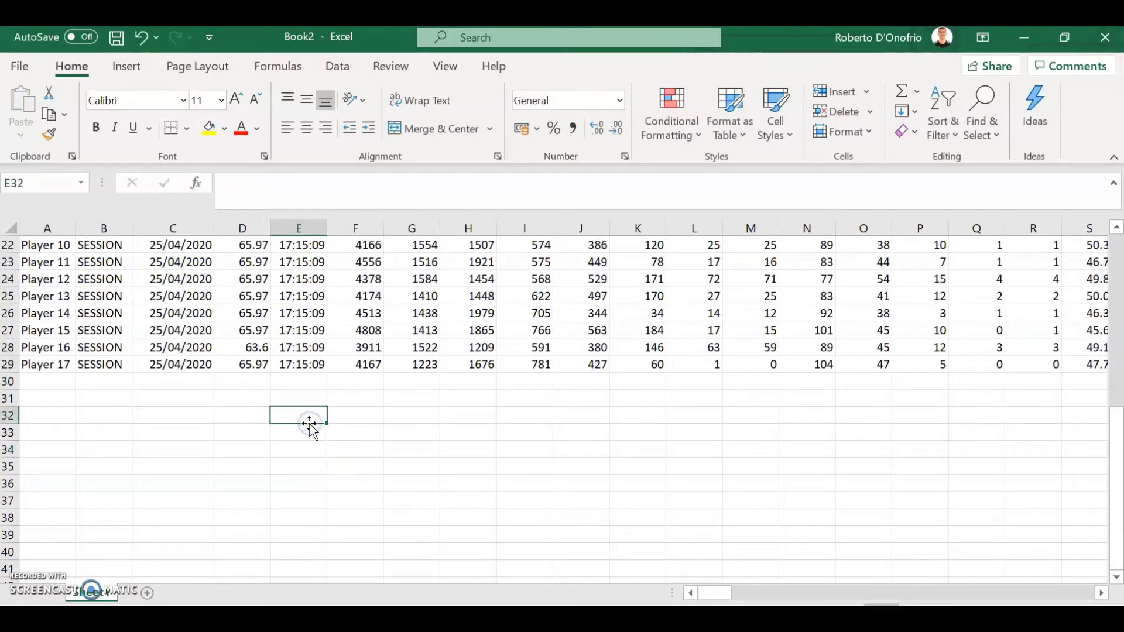
pyautogui.scroll(7, 257, 457)
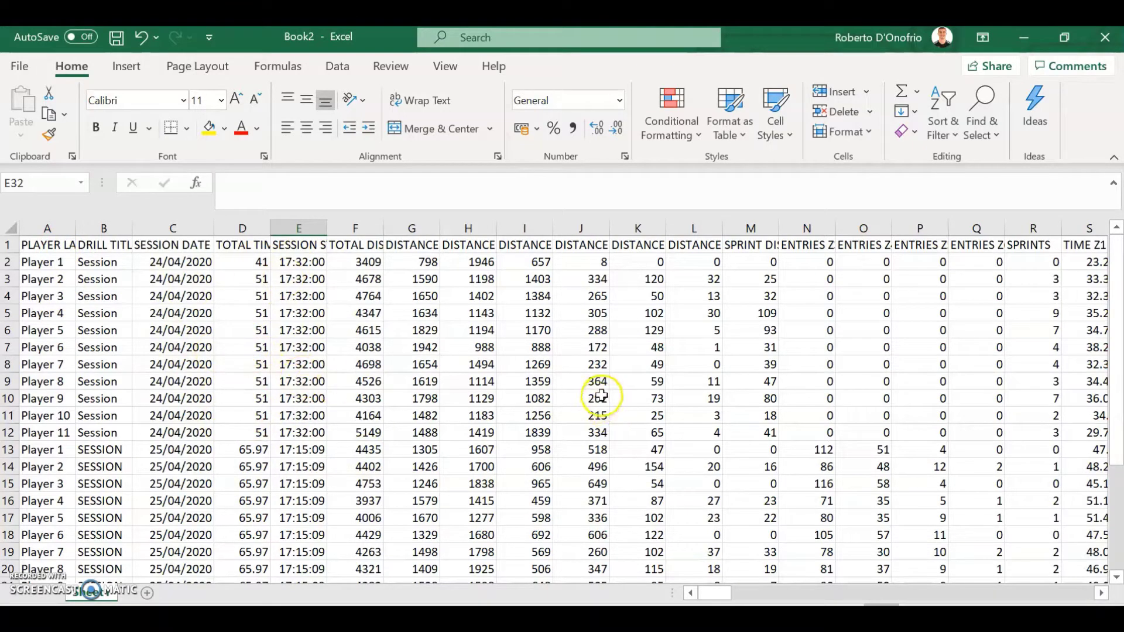
# Step: Bring up the Data workbook and scroll to its last row, 2099, then back to the top
pyautogui.moveTo(484, 571)
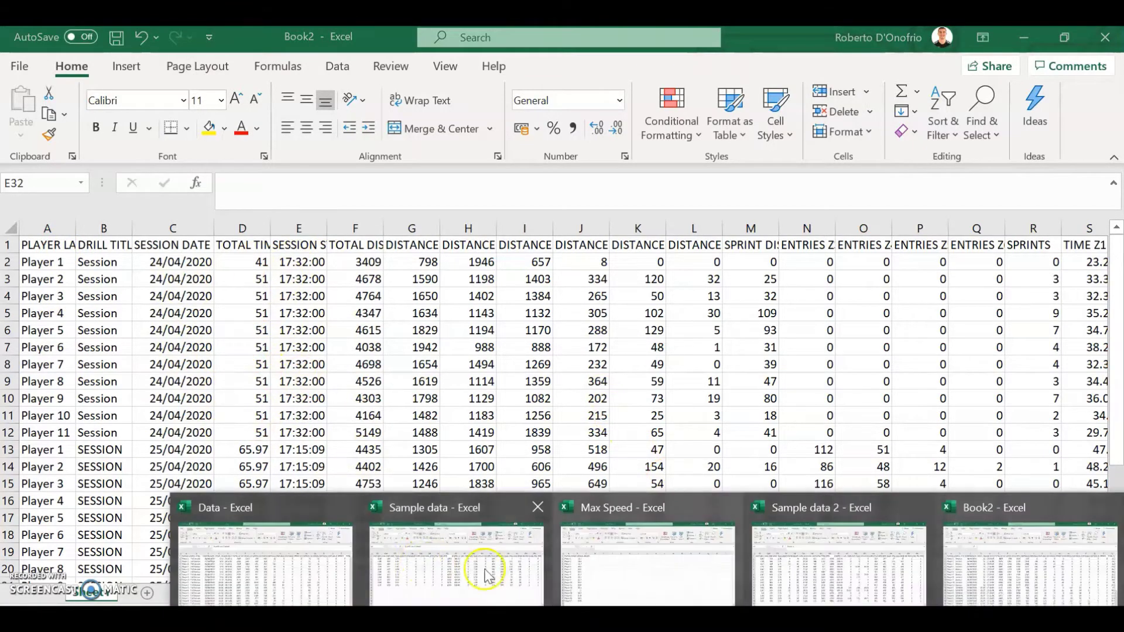
pyautogui.click(312, 579)
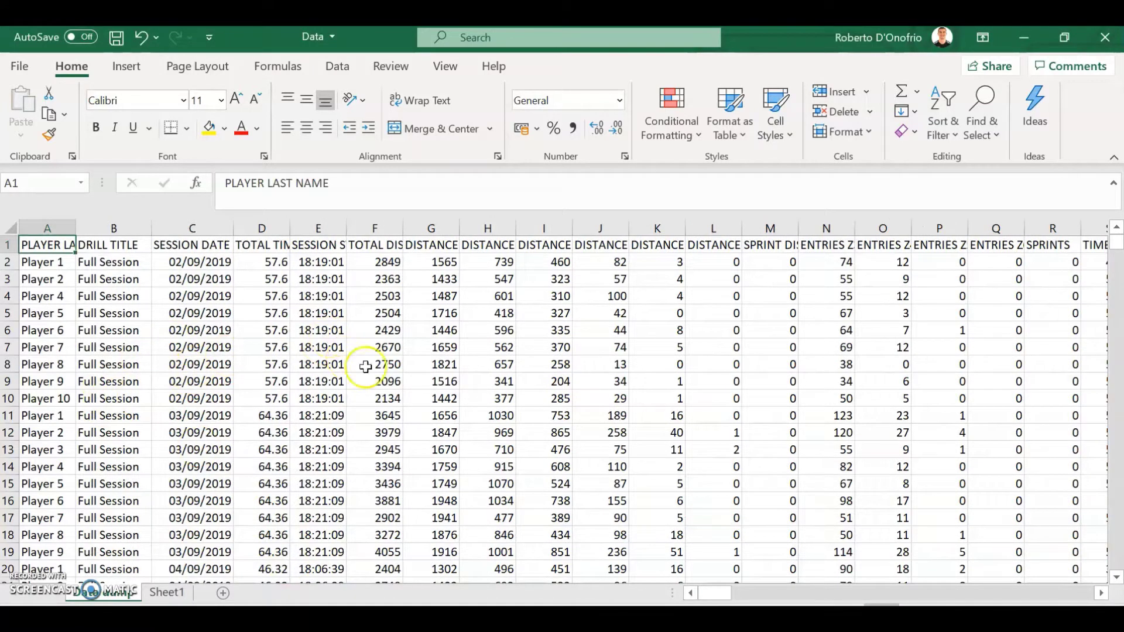
pyautogui.click(193, 263)
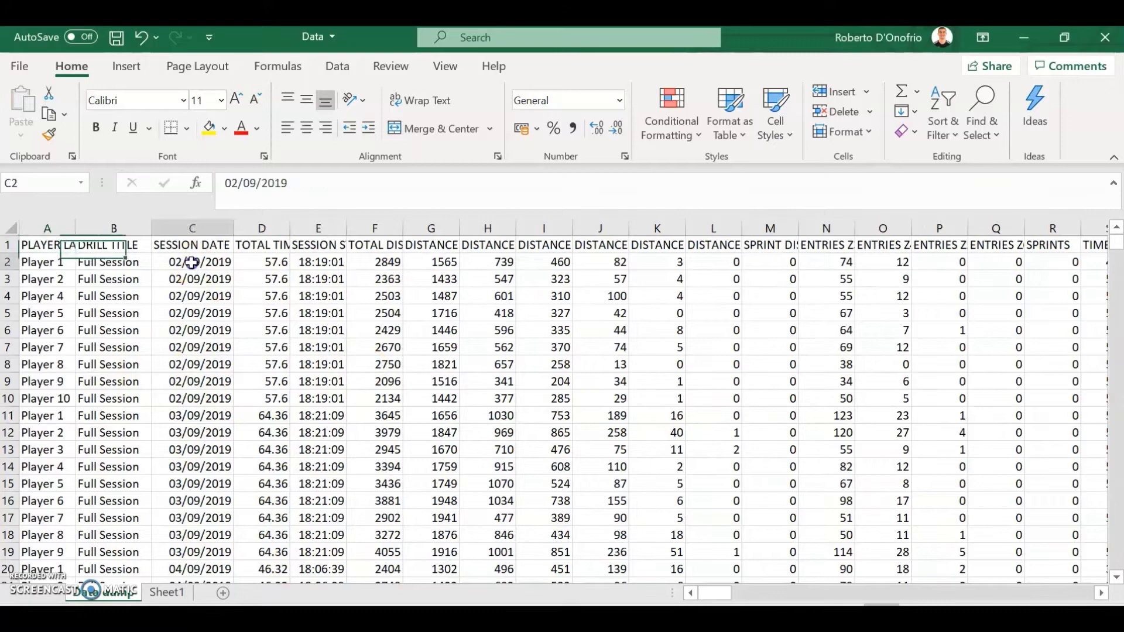
pyautogui.scroll(-13, 454, 314)
pyautogui.moveTo(1117, 246); pyautogui.dragTo(1098, 595)
pyautogui.scroll(-3, 216, 434)
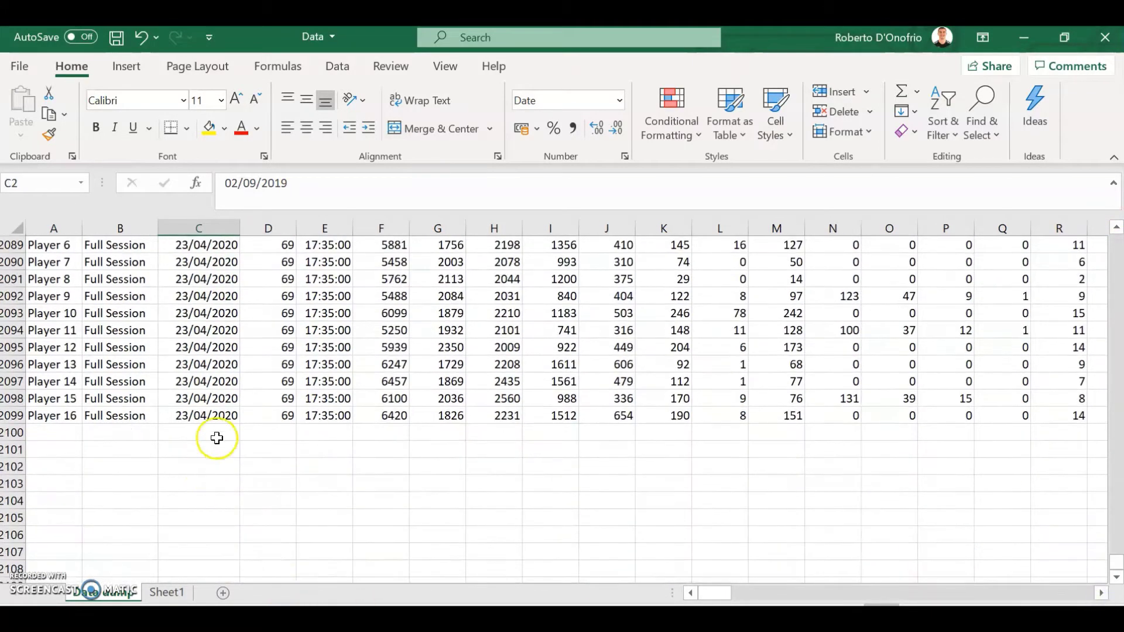
pyautogui.click(217, 433)
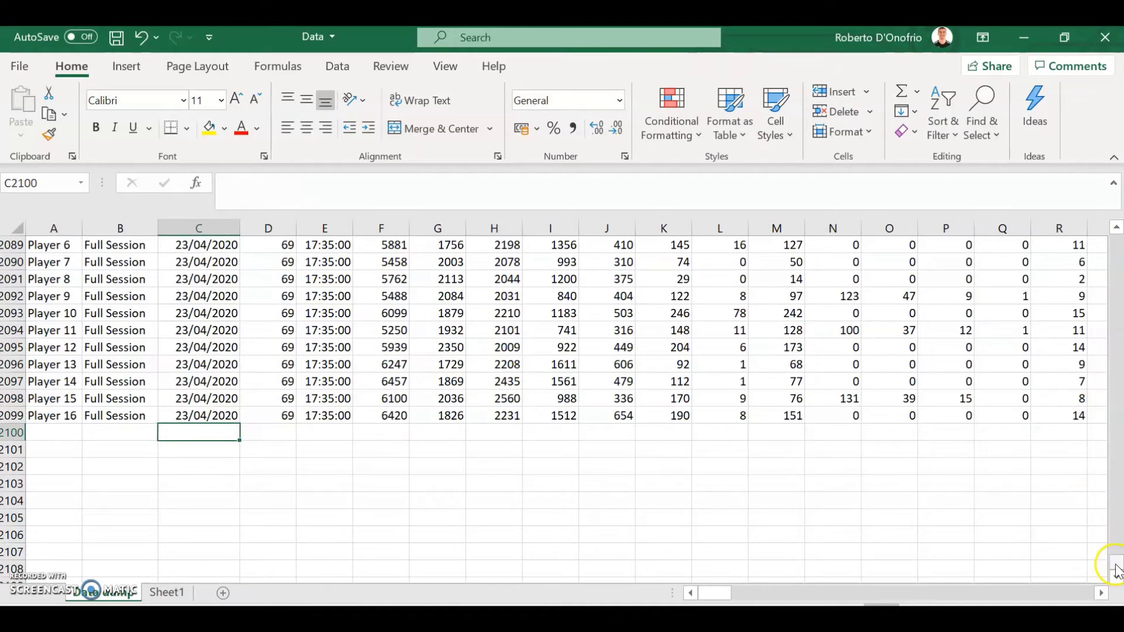
pyautogui.scroll(20, 186, 340)
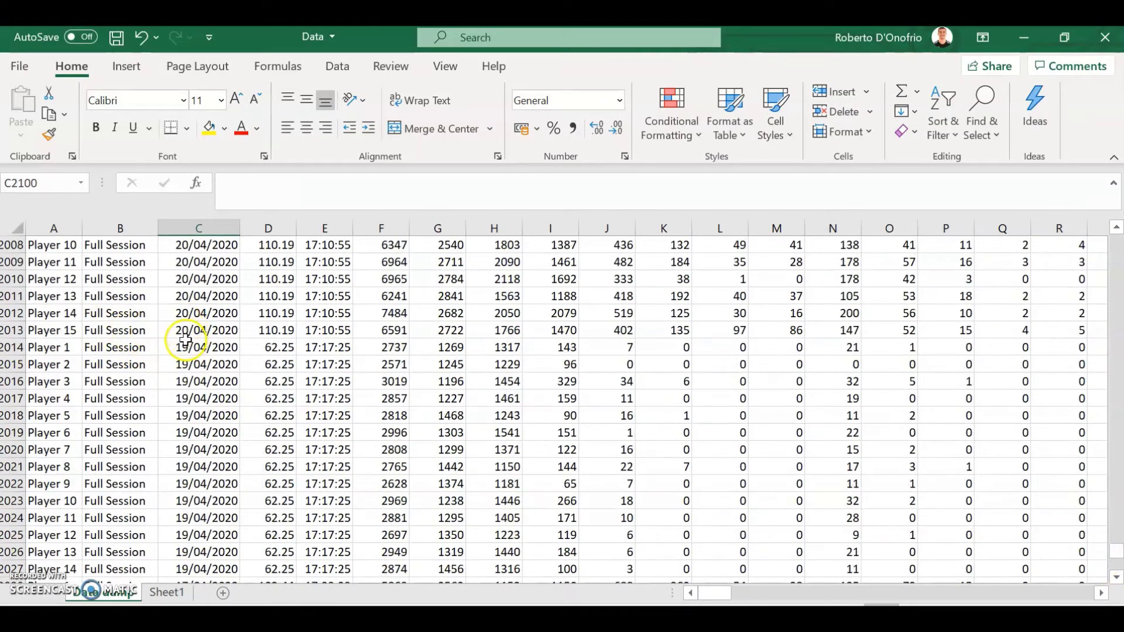
pyautogui.scroll(20, 185, 341)
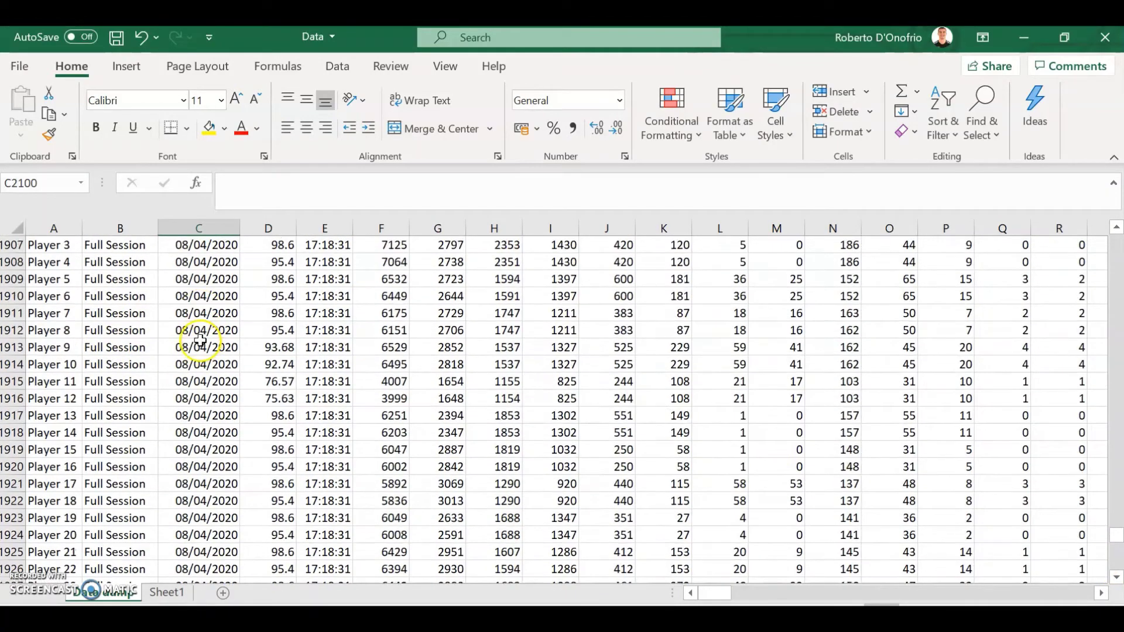
pyautogui.scroll(20, 199, 340)
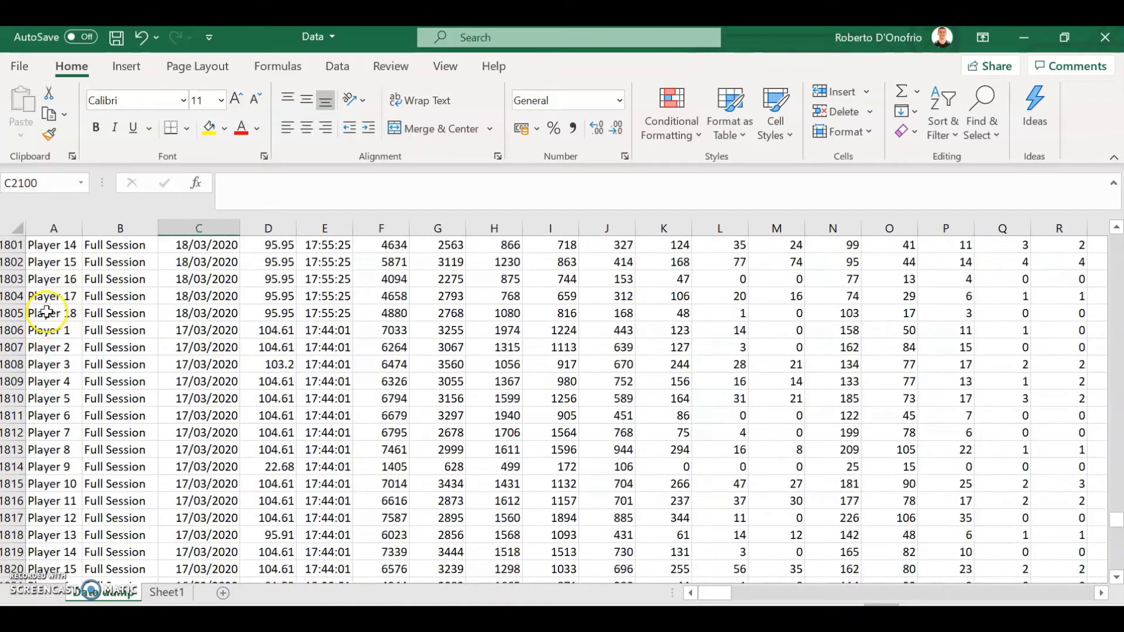
pyautogui.moveTo(1117, 519); pyautogui.dragTo(1117, 230)
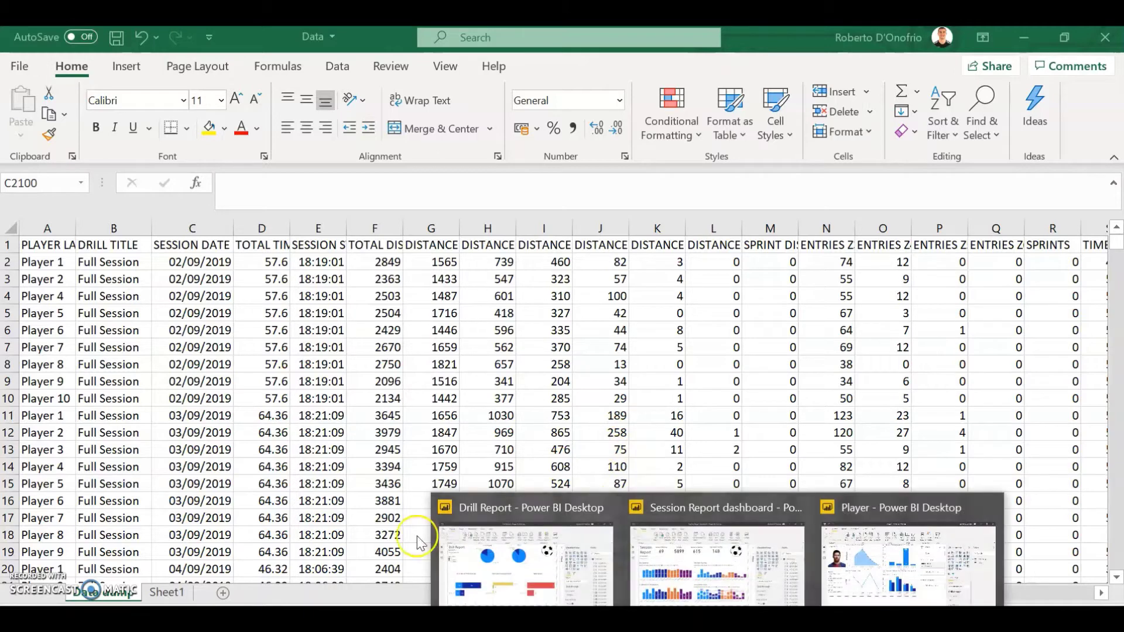
# Step: Open the Session Report, expand the Data dump fields, and look over the Drill and Player reports
pyautogui.click(693, 592)
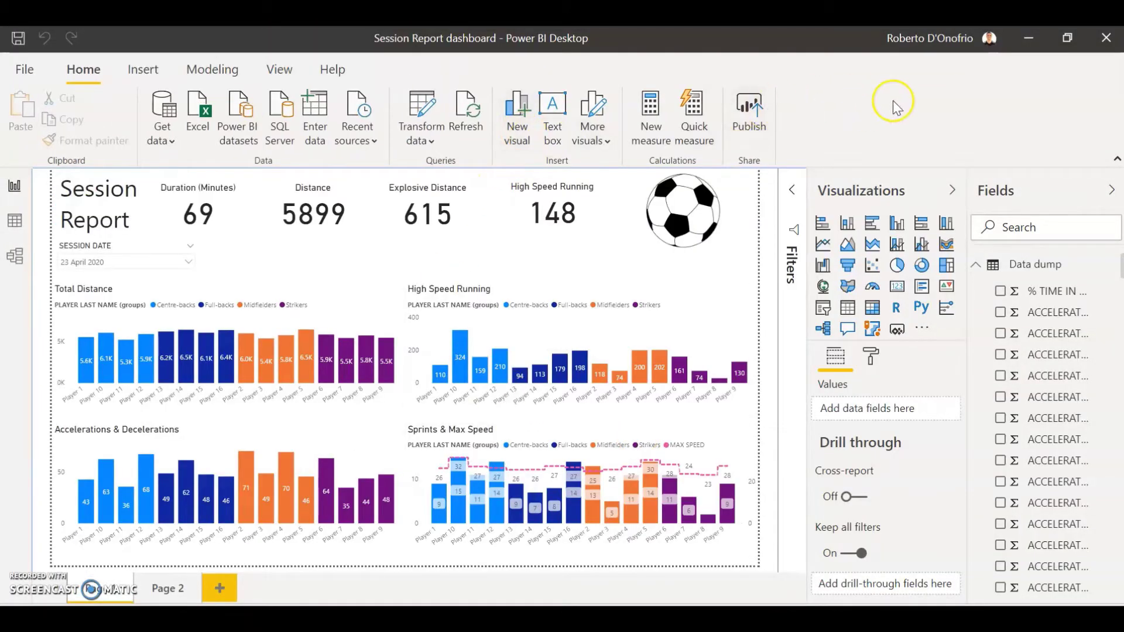
pyautogui.click(975, 271)
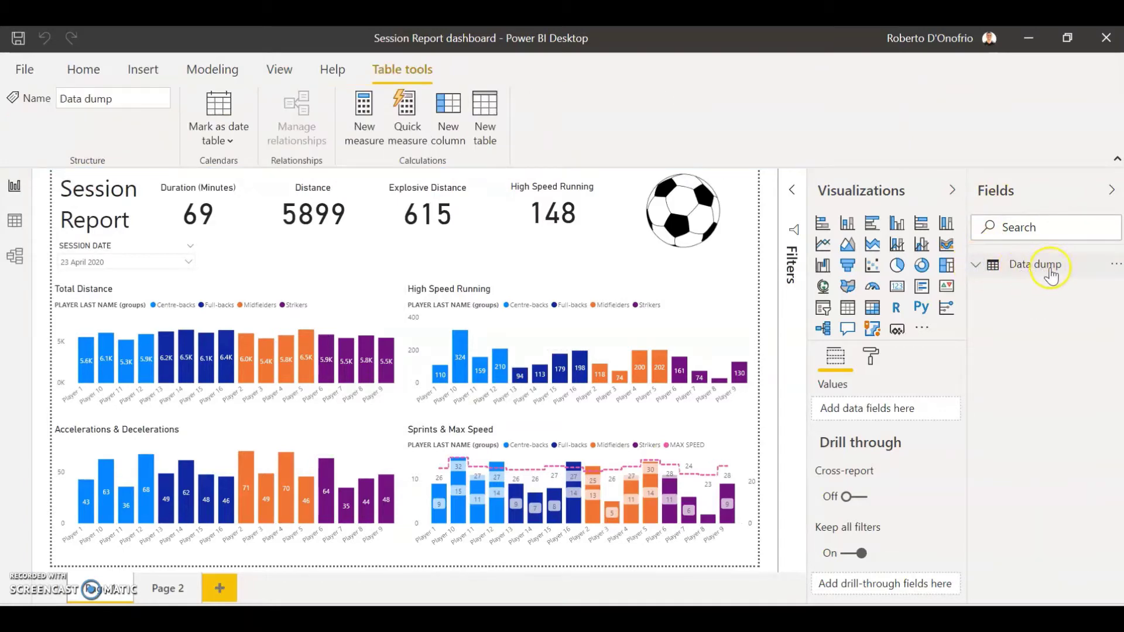
pyautogui.click(975, 268)
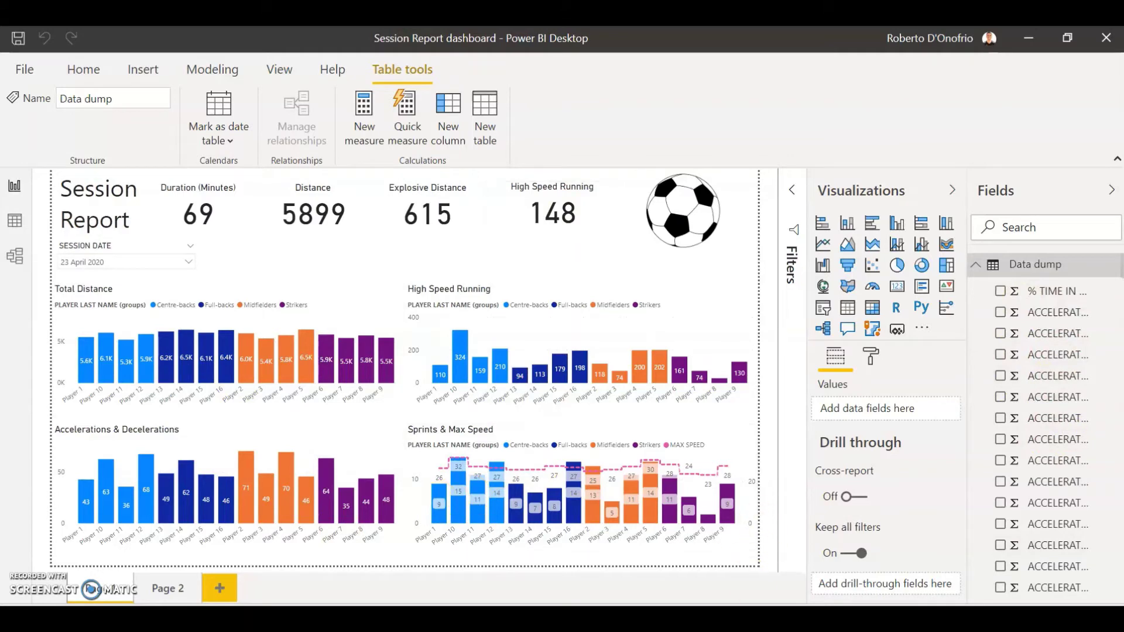
pyautogui.moveTo(718, 621)
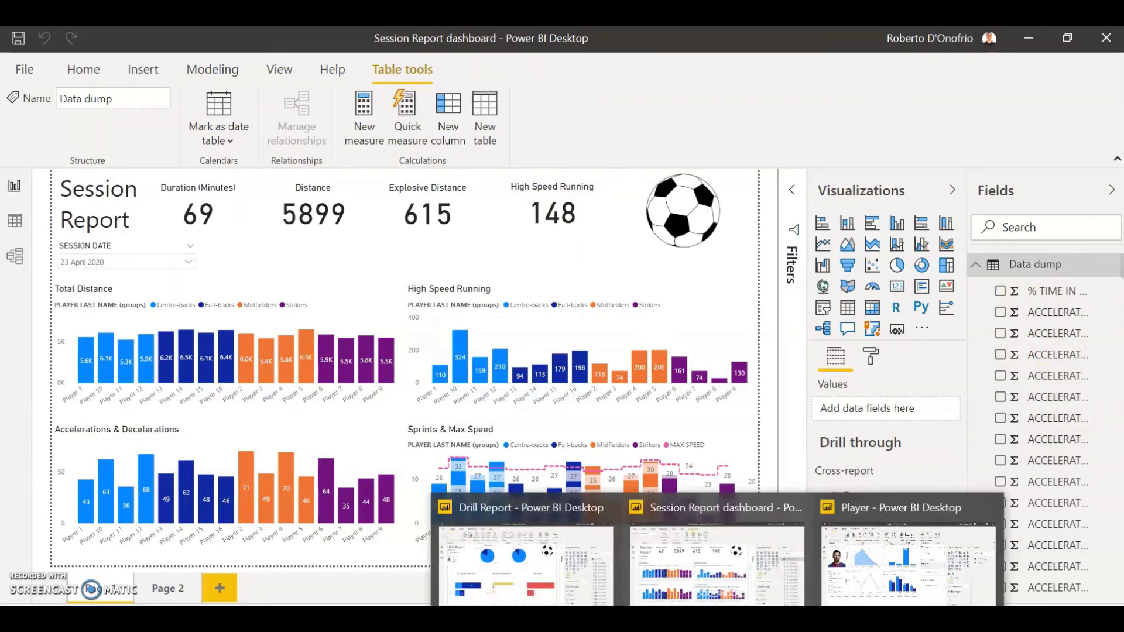
pyautogui.click(477, 583)
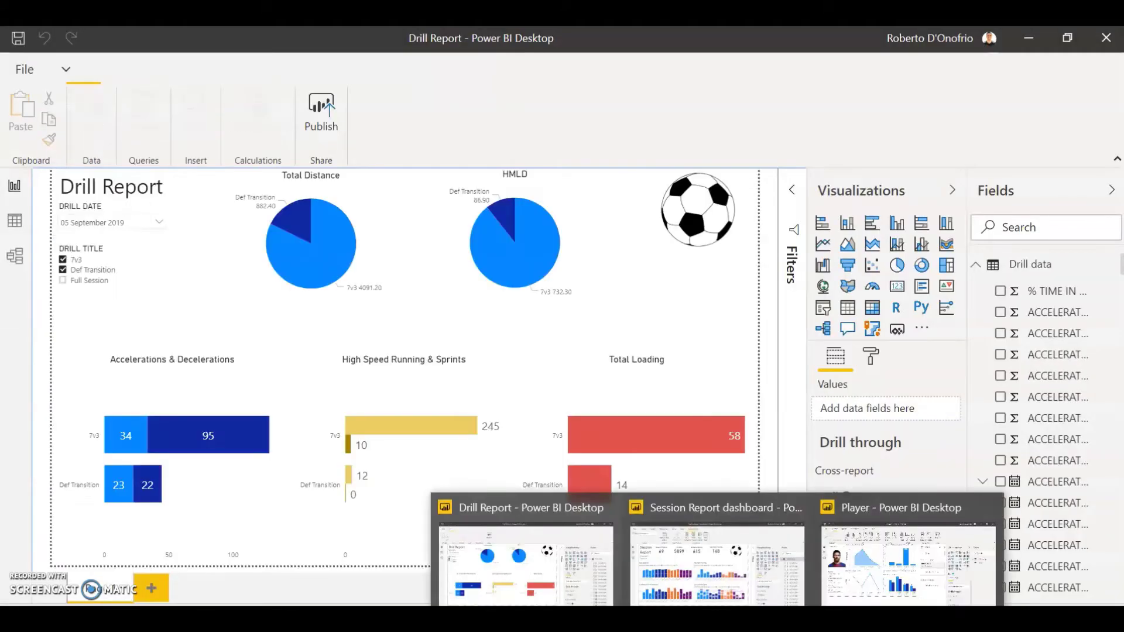
pyautogui.click(840, 588)
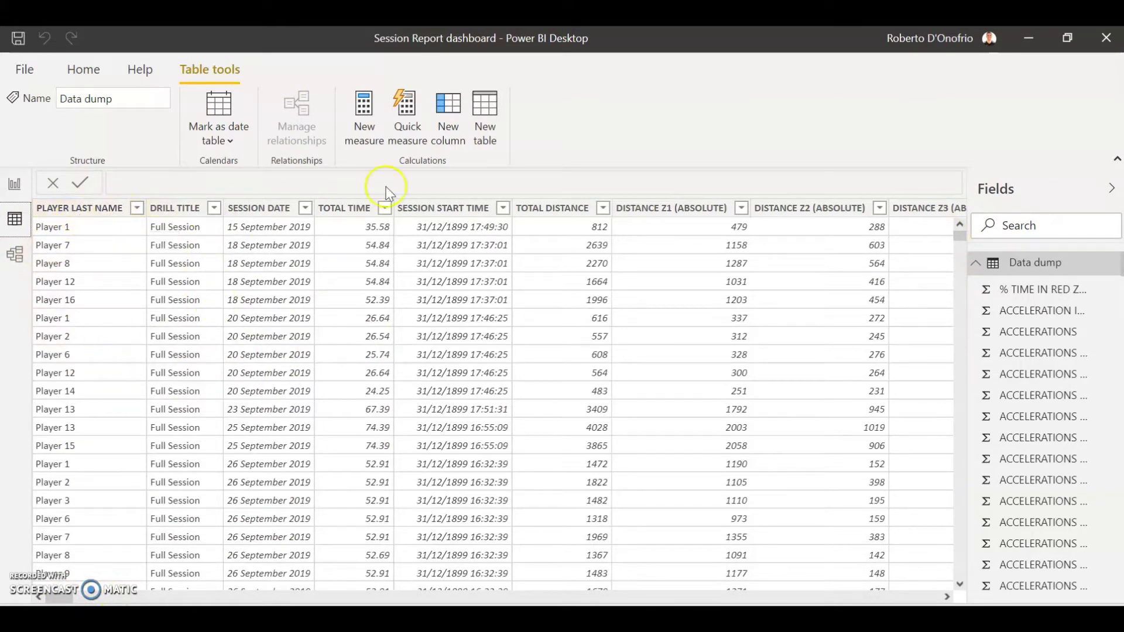
# Step: In Report view, collapse Data dump and select the slicer to show its SESSION DATE field
pyautogui.click(17, 186)
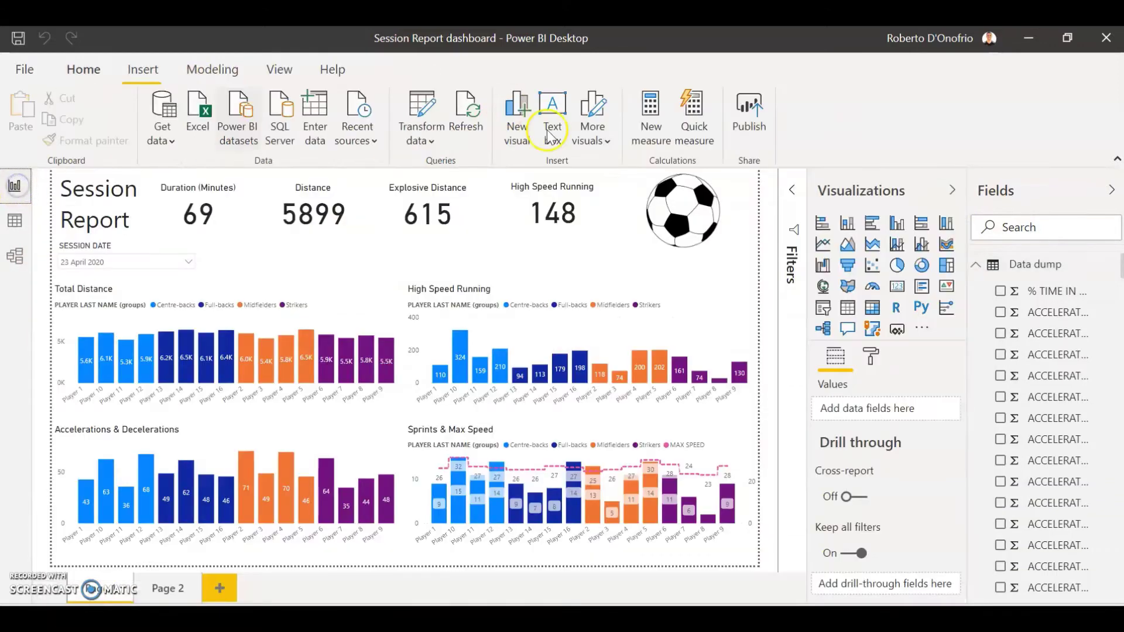
pyautogui.click(976, 269)
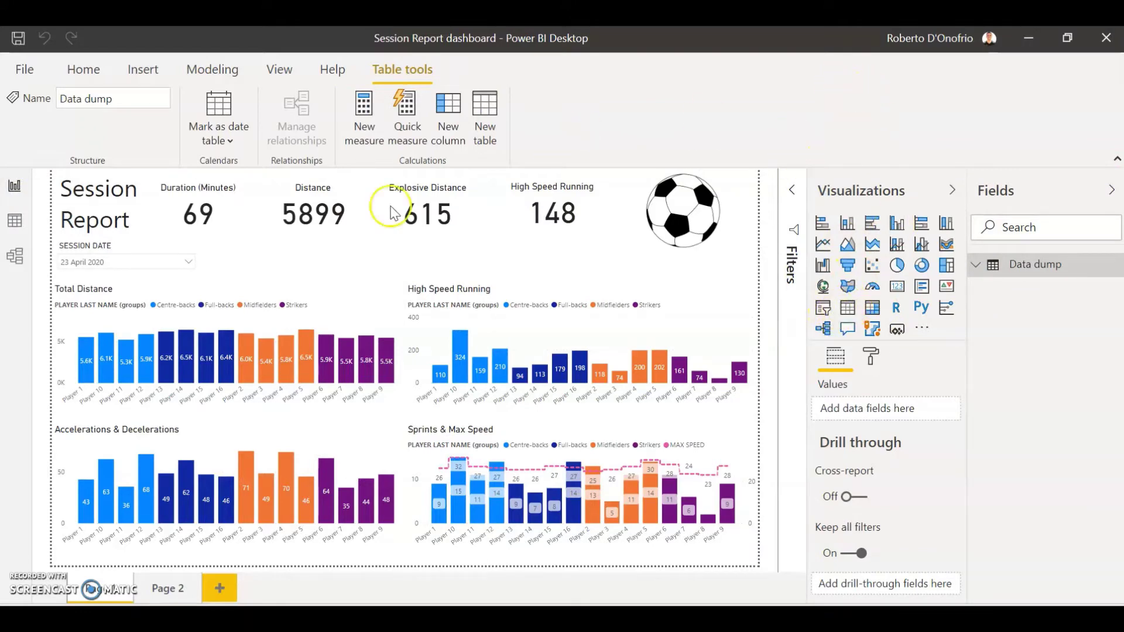
pyautogui.click(124, 248)
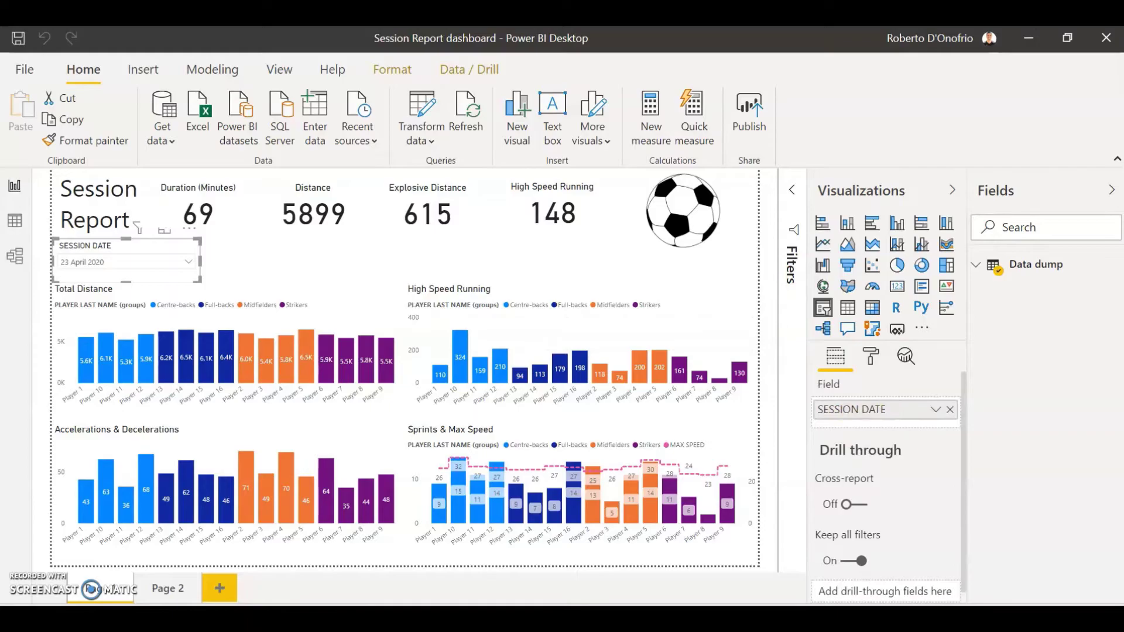
# Step: Inspect the Data workbook's SESSION DATE column and cells A2:C11, then return to the Session Report
pyautogui.click(300, 598)
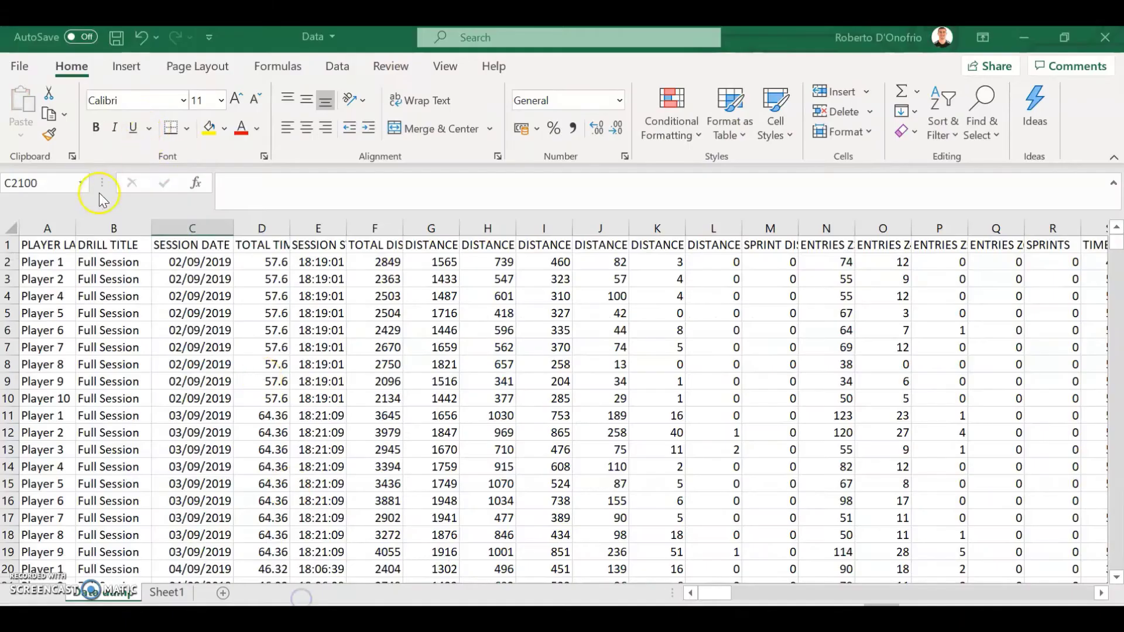
pyautogui.click(192, 228)
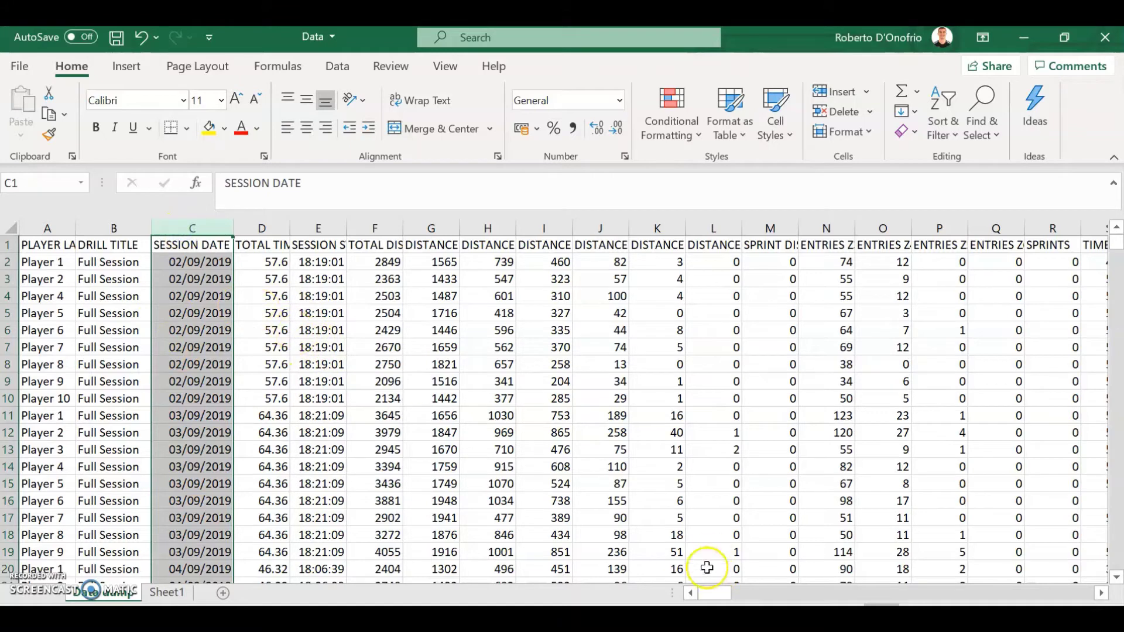
pyautogui.click(371, 311)
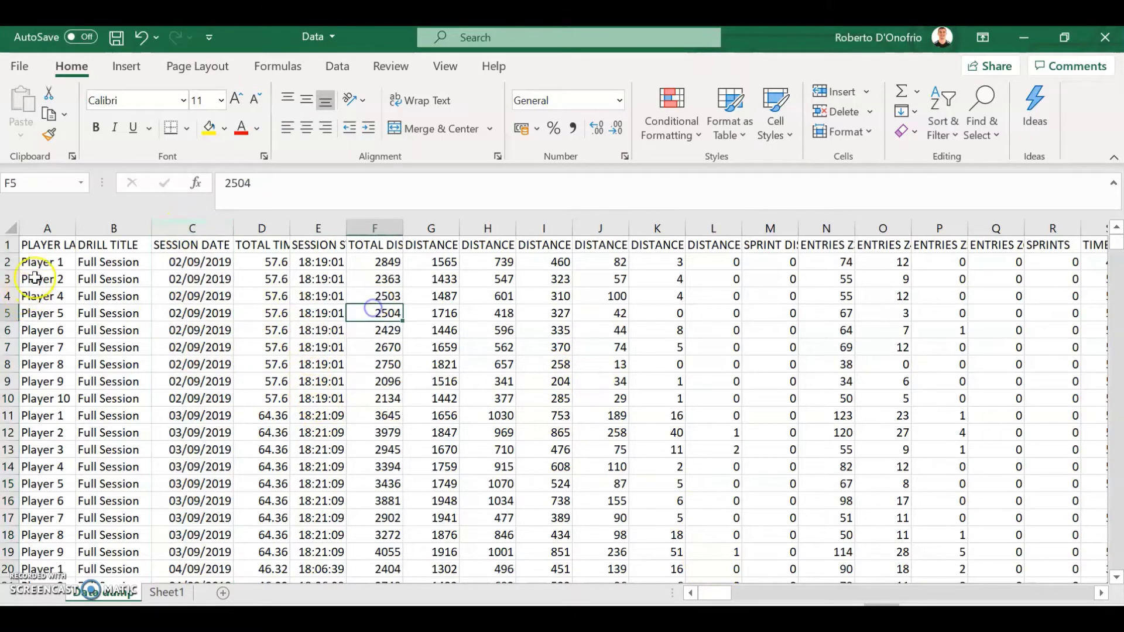
pyautogui.moveTo(38, 261); pyautogui.dragTo(8, 398)
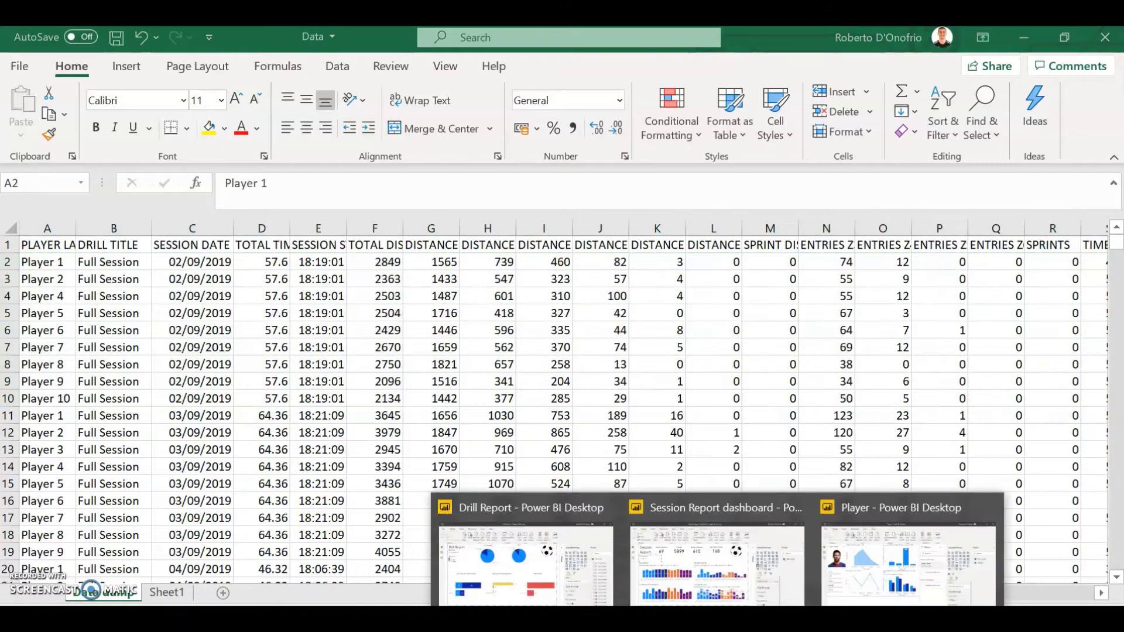
pyautogui.click(650, 579)
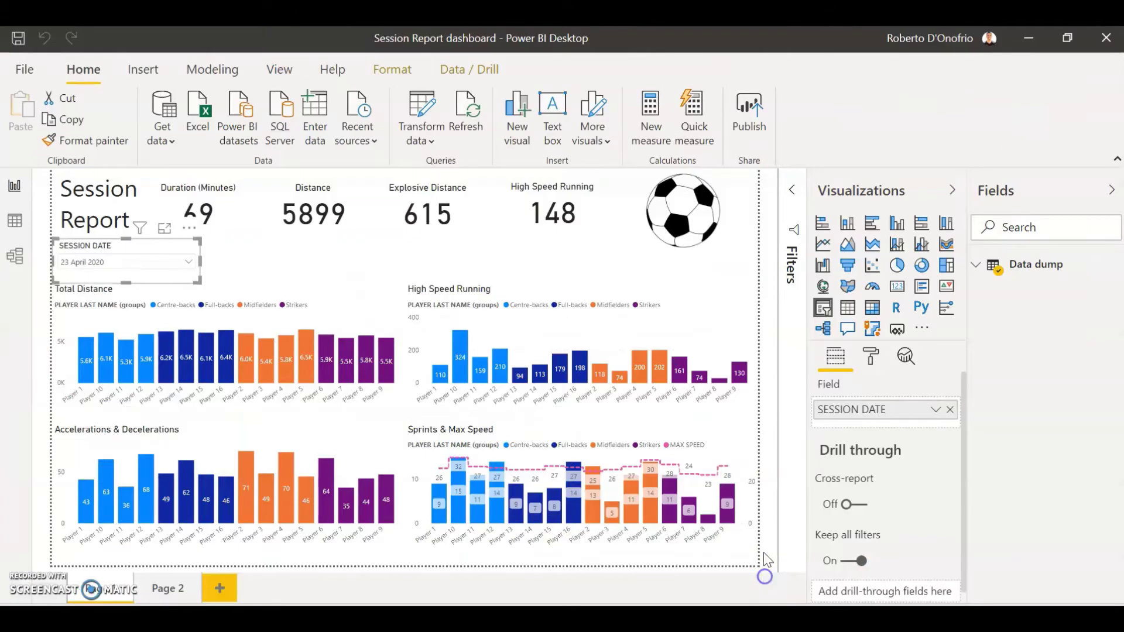
# Step: Set the Session Date slicer to 21 April 2020 and close the date list
pyautogui.click(167, 264)
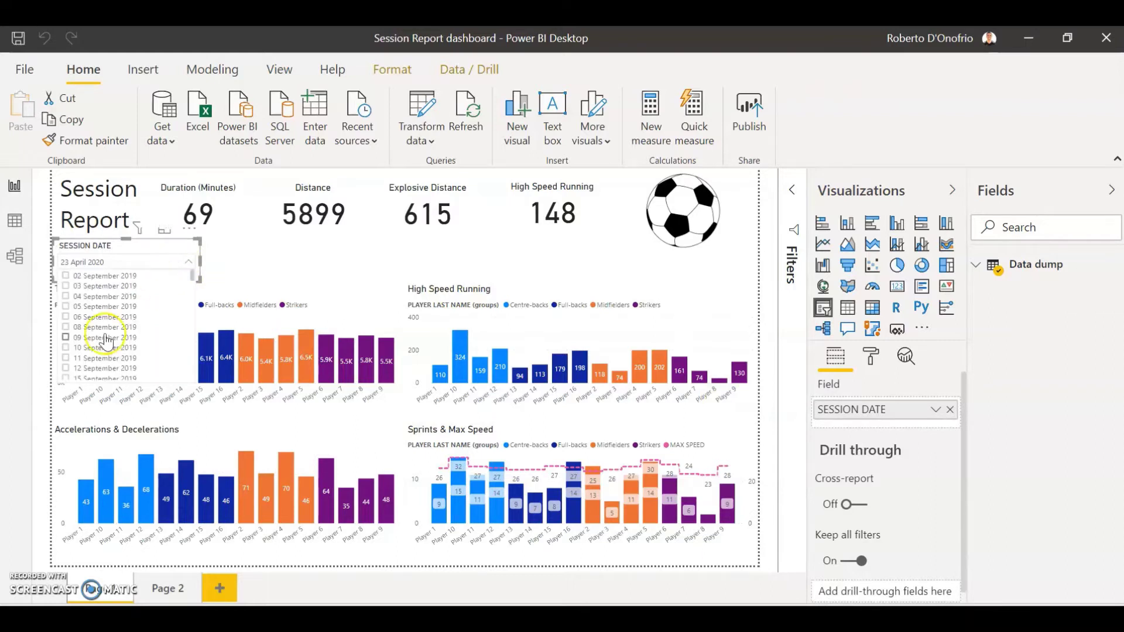
pyautogui.scroll(-5, 124, 340)
pyautogui.scroll(-5, 123, 352)
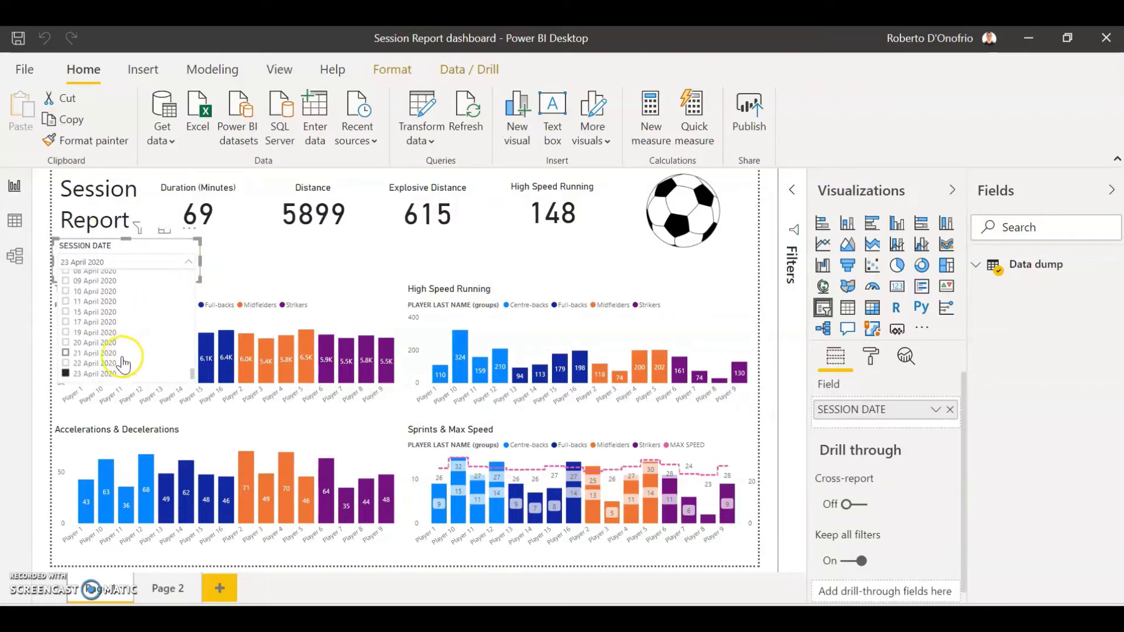
pyautogui.click(117, 363)
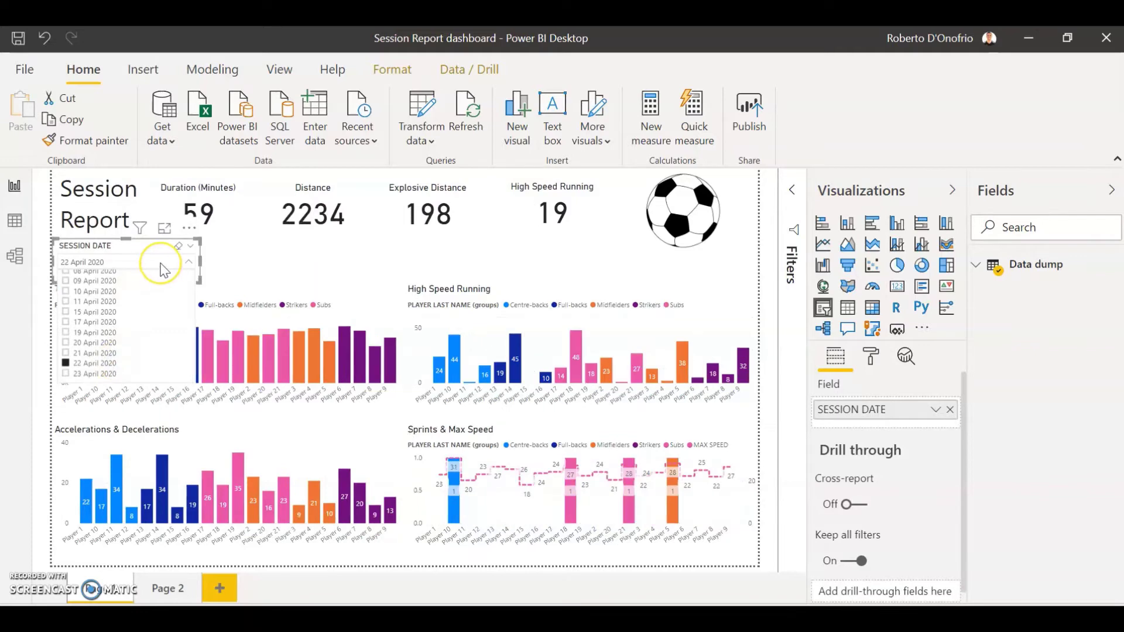
pyautogui.click(97, 353)
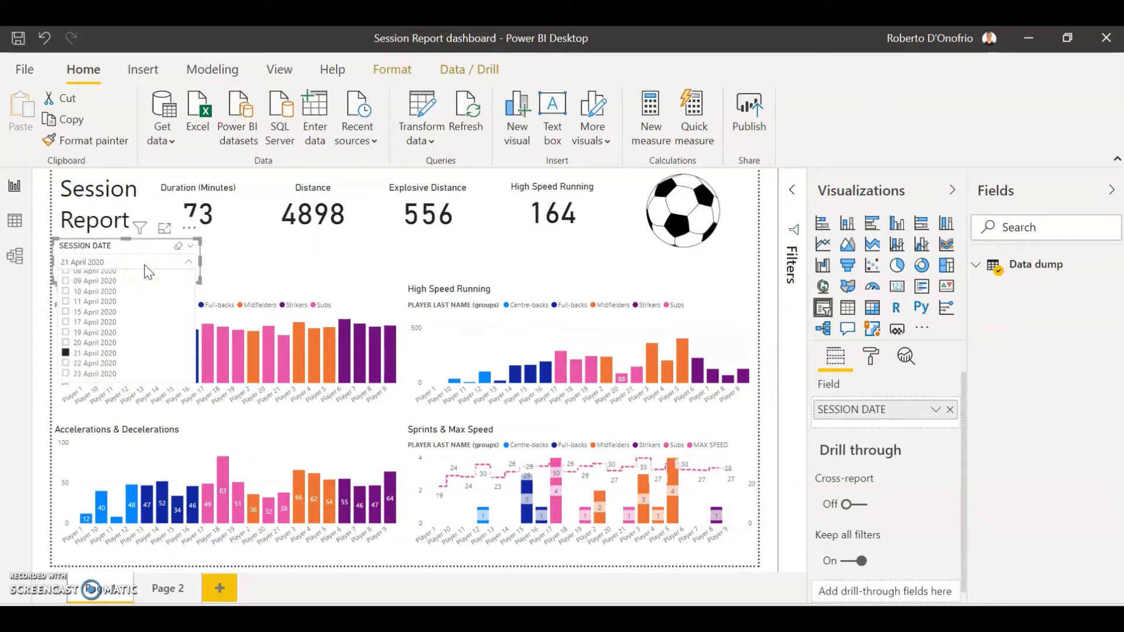
pyautogui.click(334, 255)
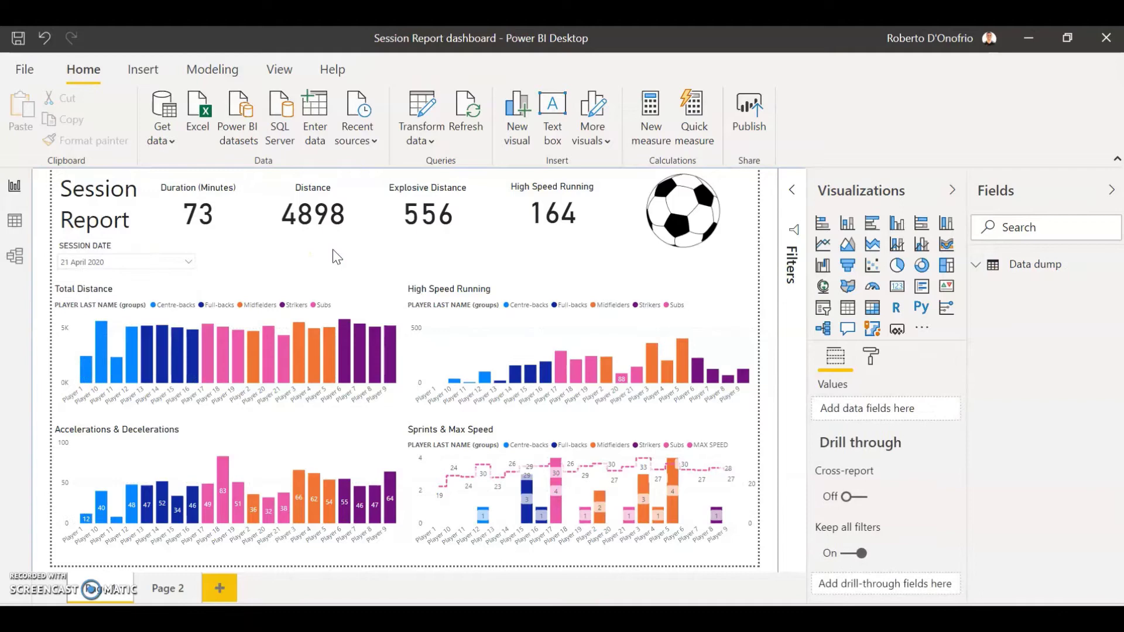
pyautogui.click(724, 591)
# Step: In the Drill Report, add 7v3 to Def Transition in the Drill Title slicer
pyautogui.moveTo(718, 617)
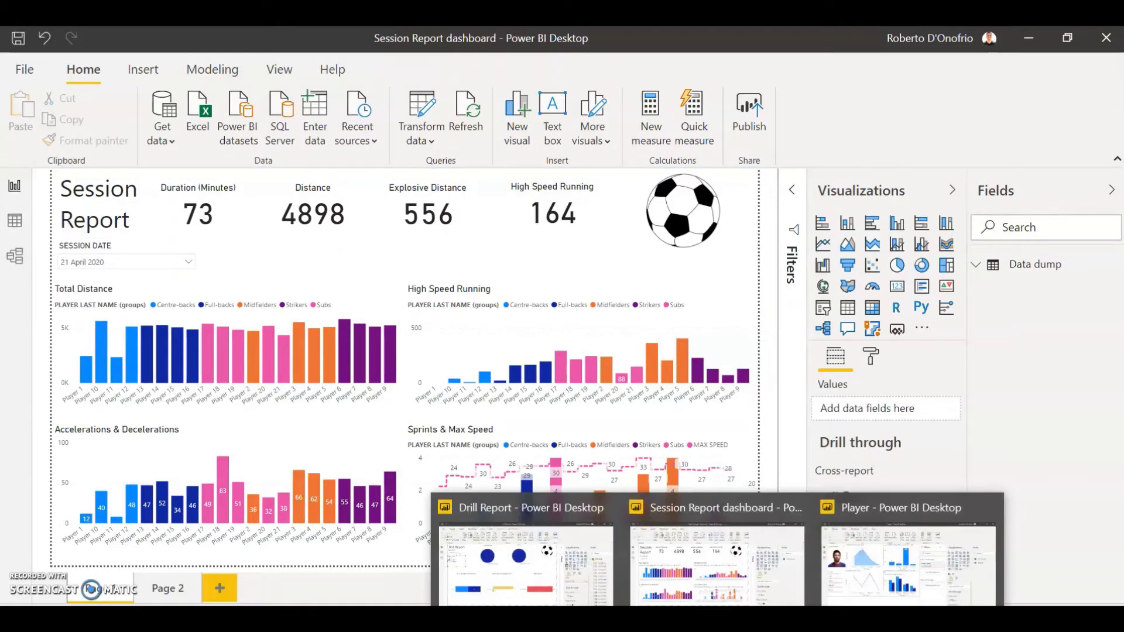
pyautogui.click(509, 568)
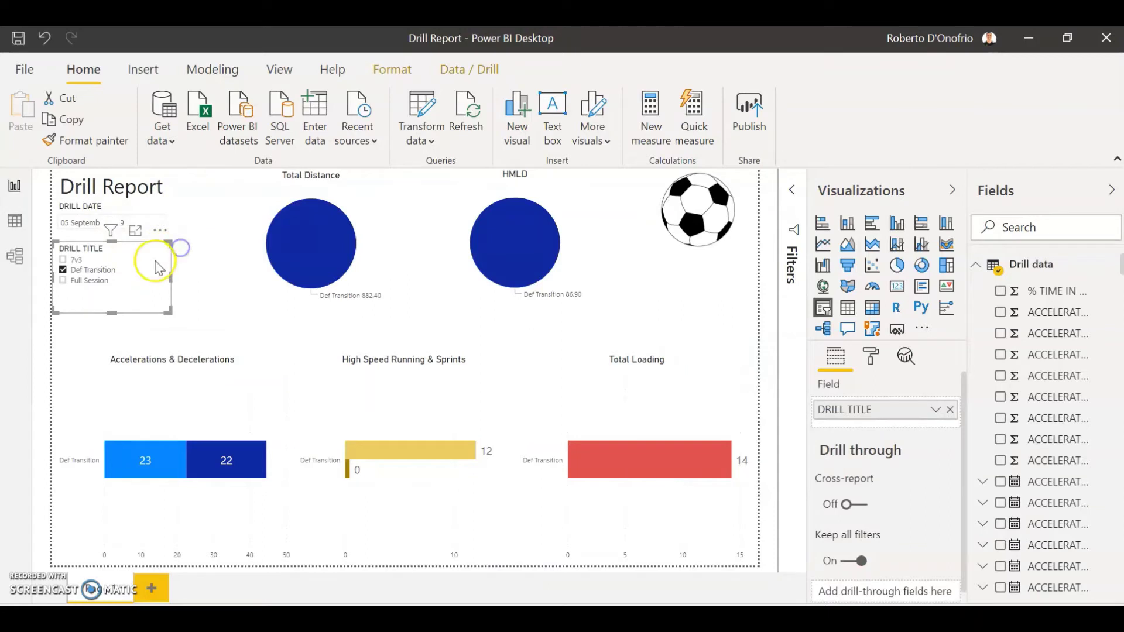
pyautogui.click(137, 258)
pyautogui.click(123, 259)
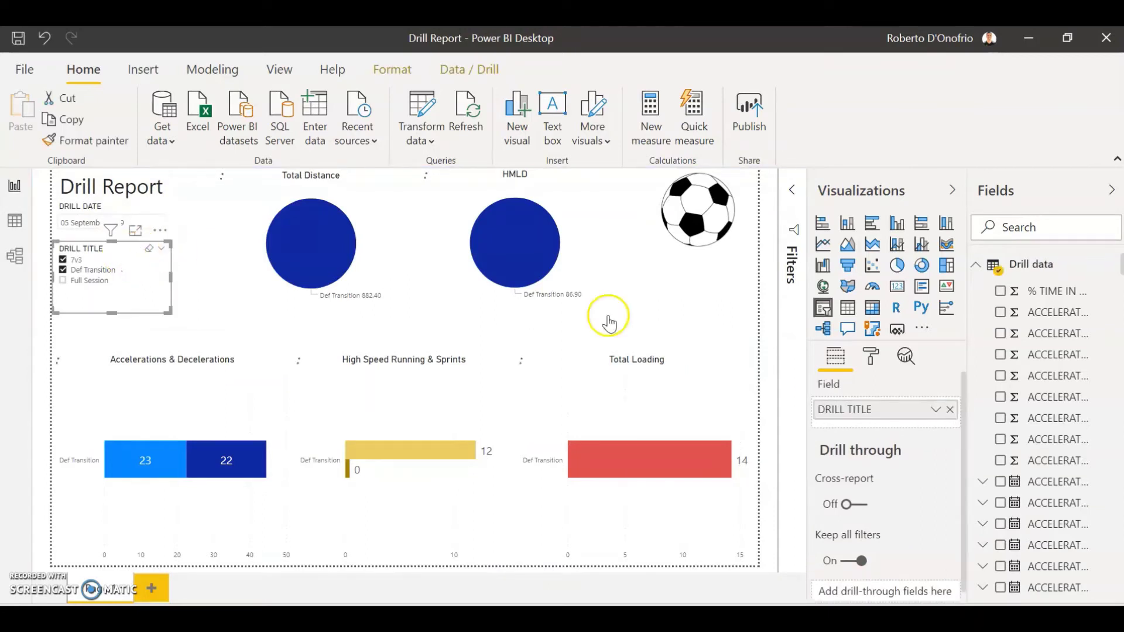
pyautogui.click(834, 413)
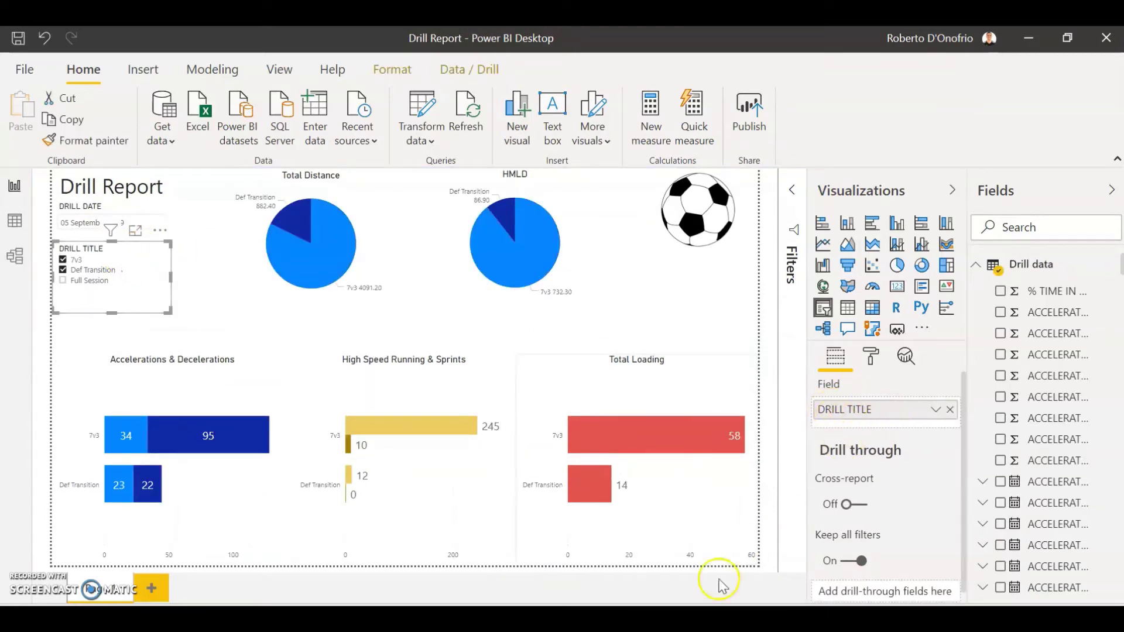
pyautogui.click(269, 562)
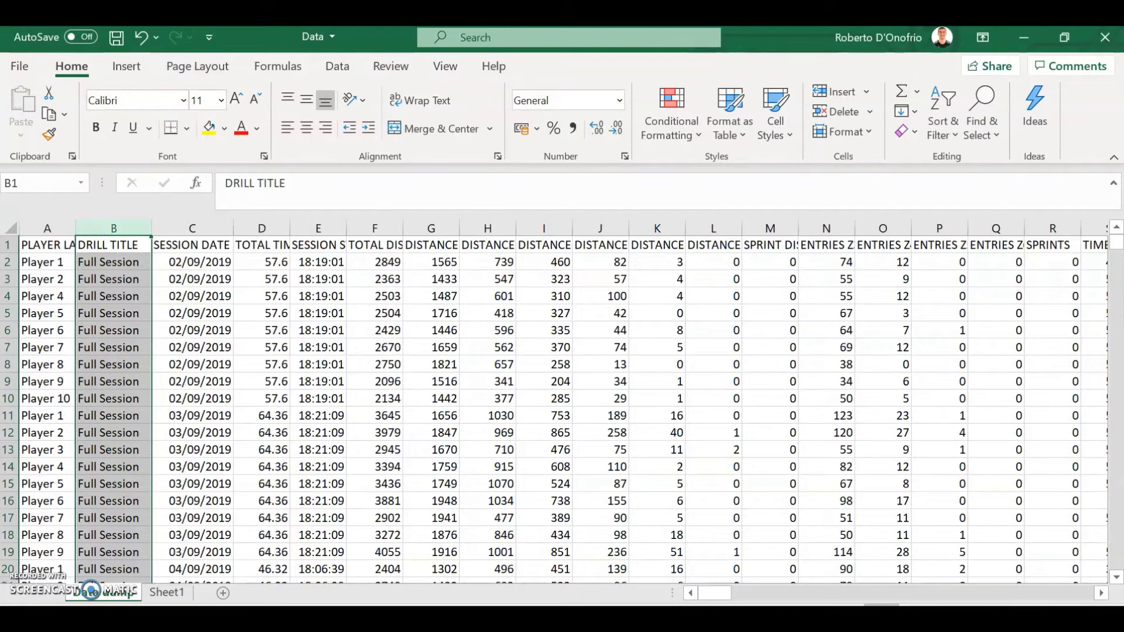
pyautogui.click(524, 547)
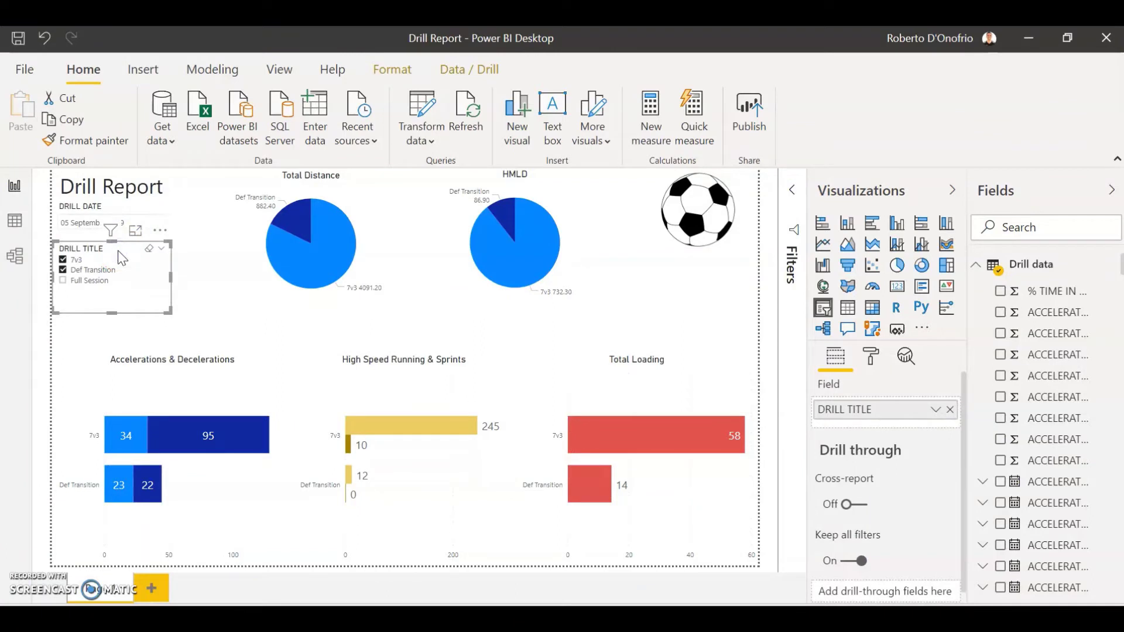
# Step: Select the Drill Date and Drill Title slicers, then the Player report's player name slicer
pyautogui.click(124, 211)
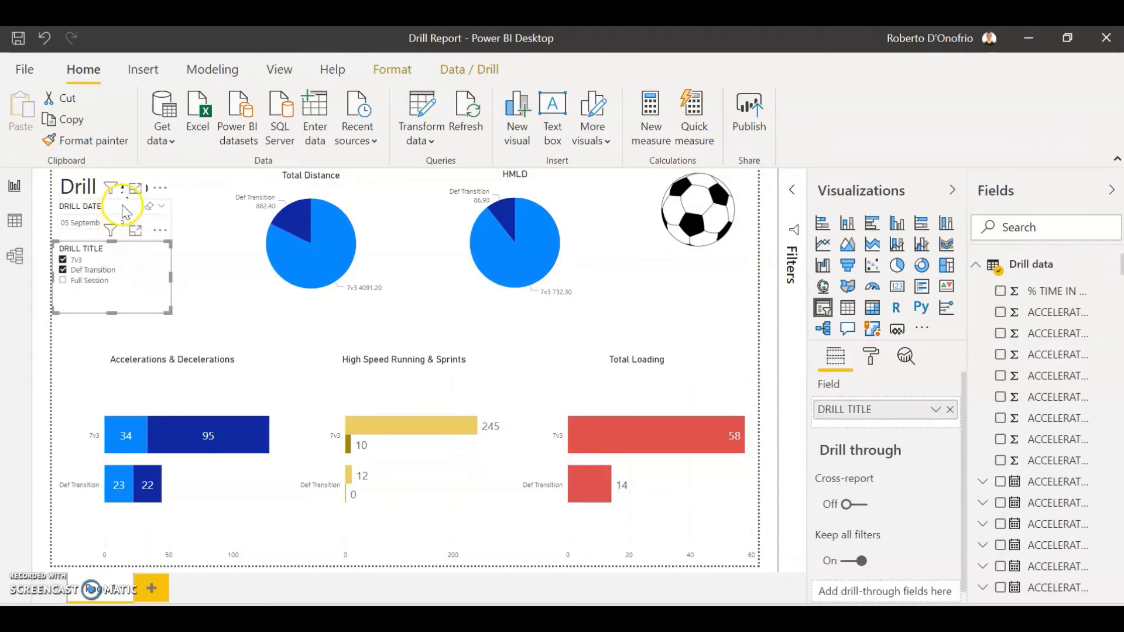
pyautogui.click(122, 258)
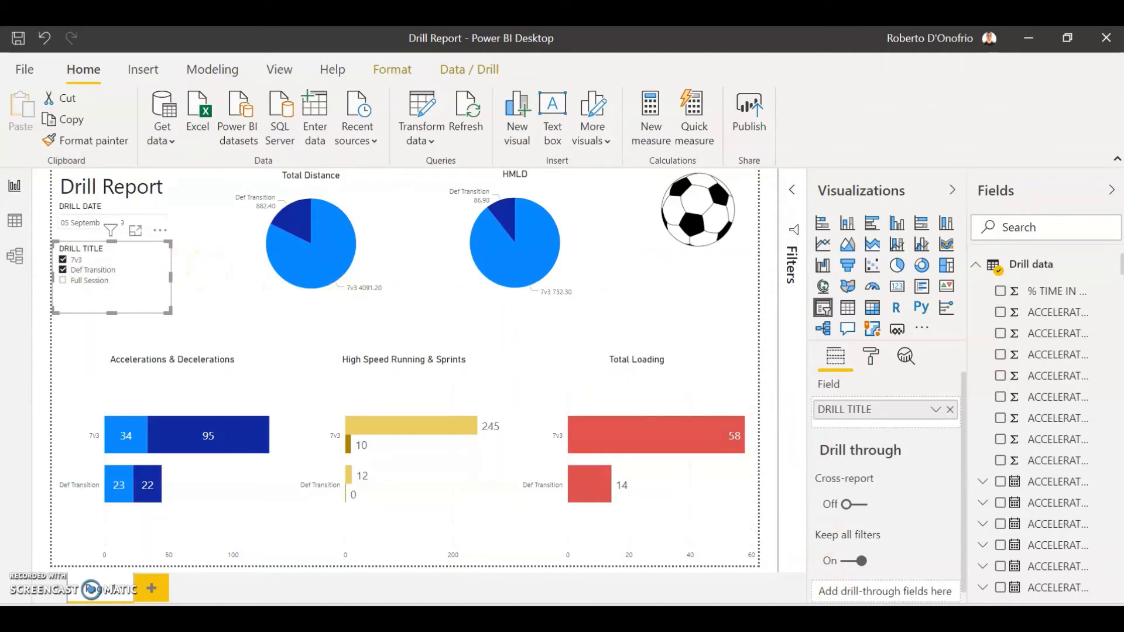
pyautogui.moveTo(728, 620)
pyautogui.click(876, 595)
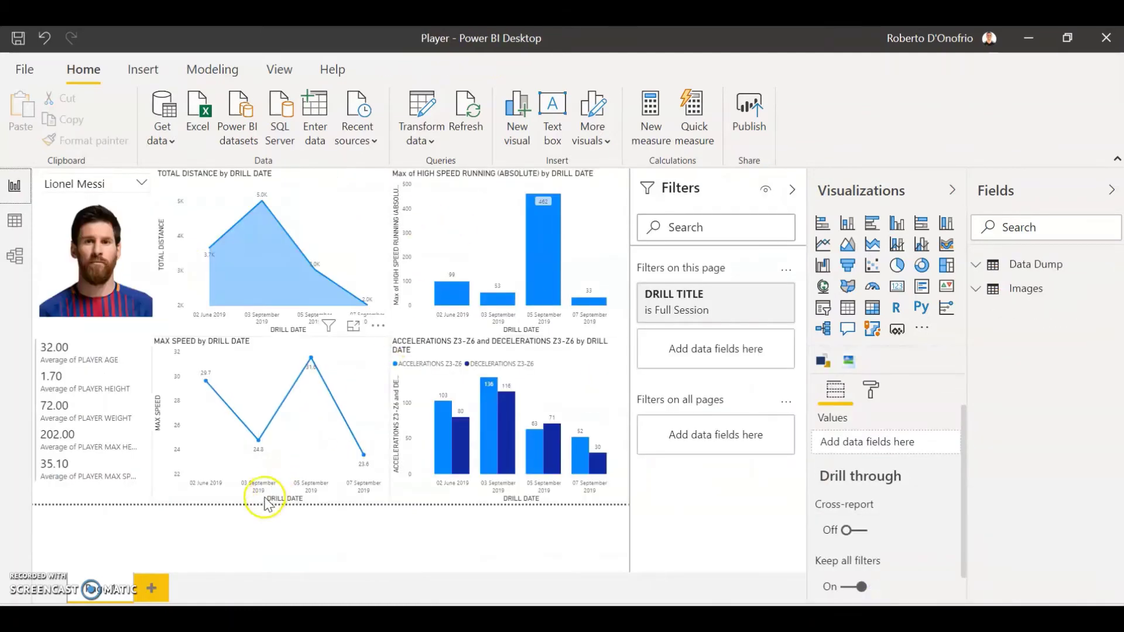
pyautogui.click(120, 187)
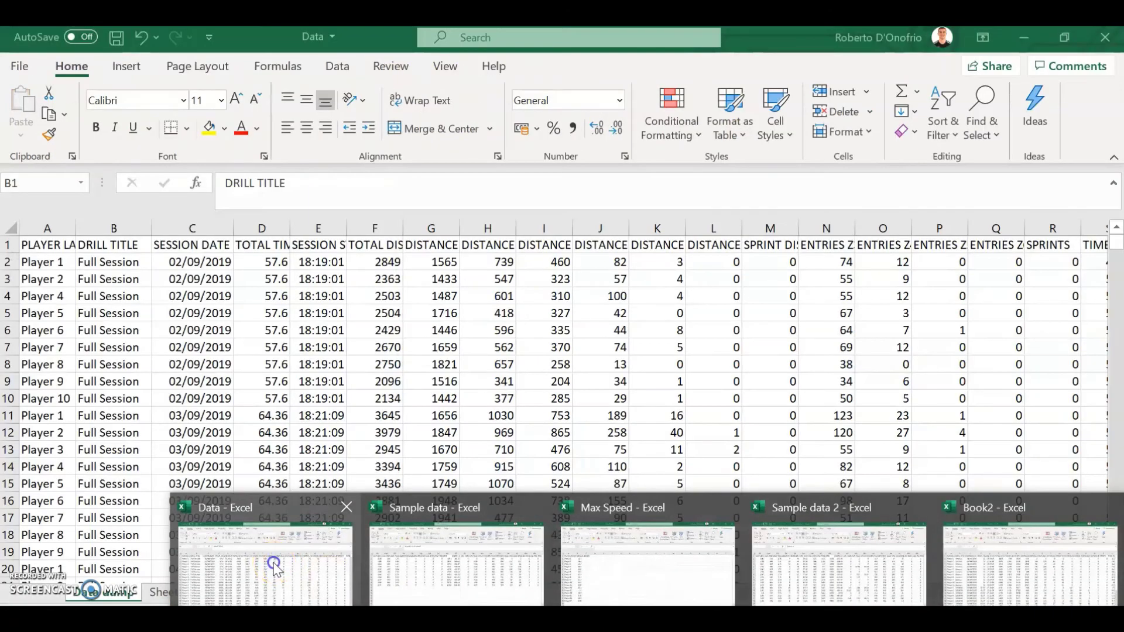
# Step: Check the Data sheet's session start time (E5) and player last name columns, then return to the Player report
pyautogui.click(276, 567)
pyautogui.click(318, 312)
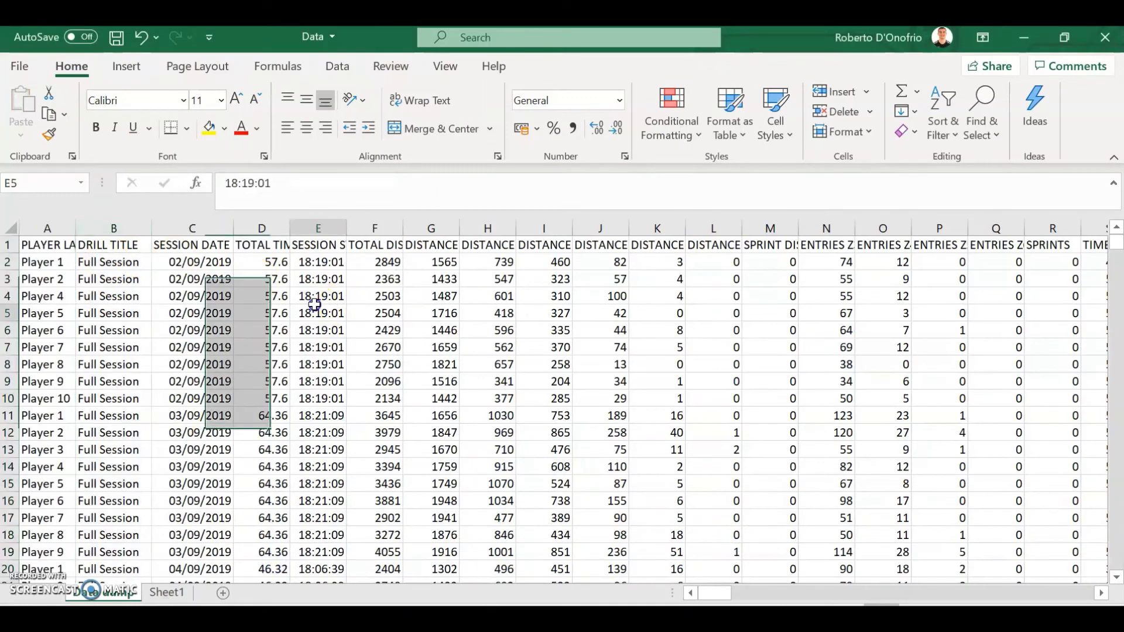
pyautogui.click(55, 225)
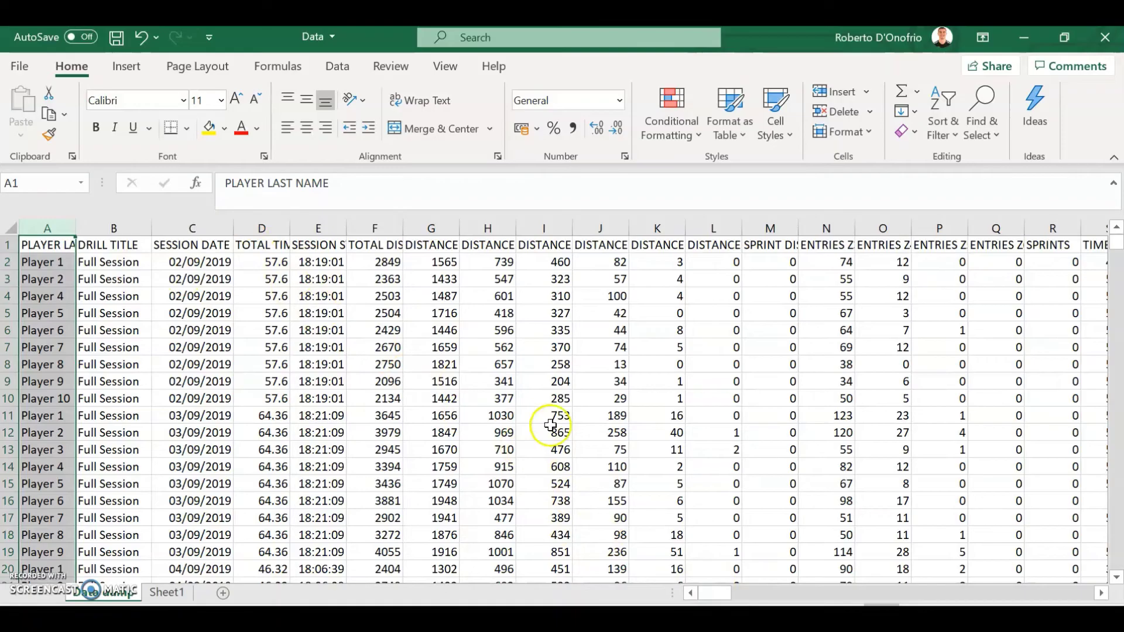
pyautogui.click(906, 550)
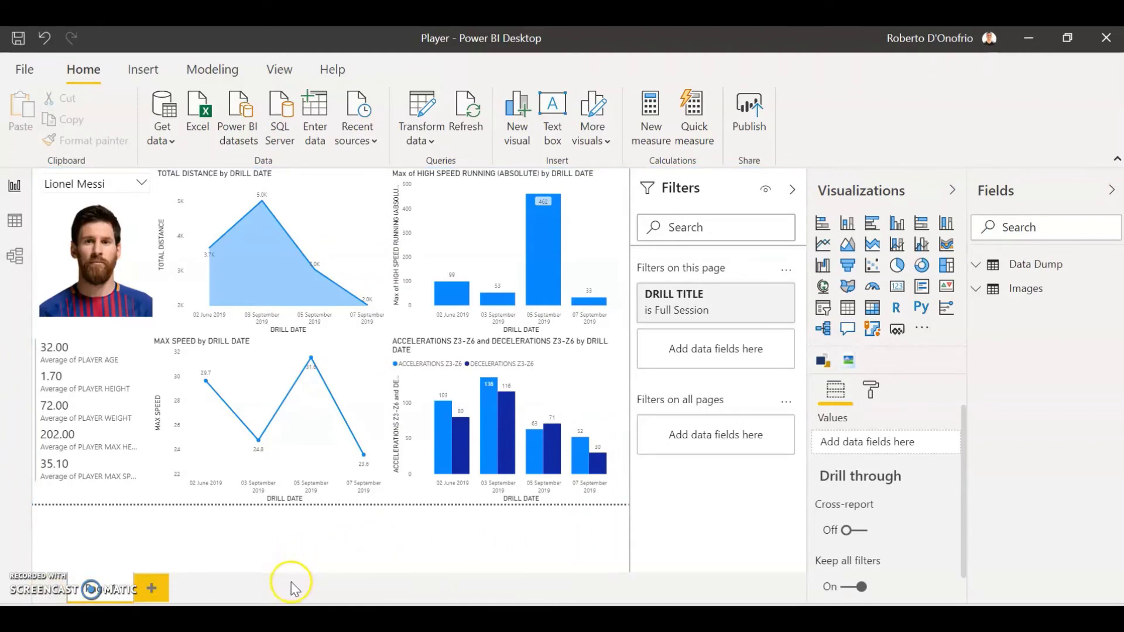
# Step: Inspect the report's table data, then its model linking Data Dump many-to-one to Images
pyautogui.click(15, 220)
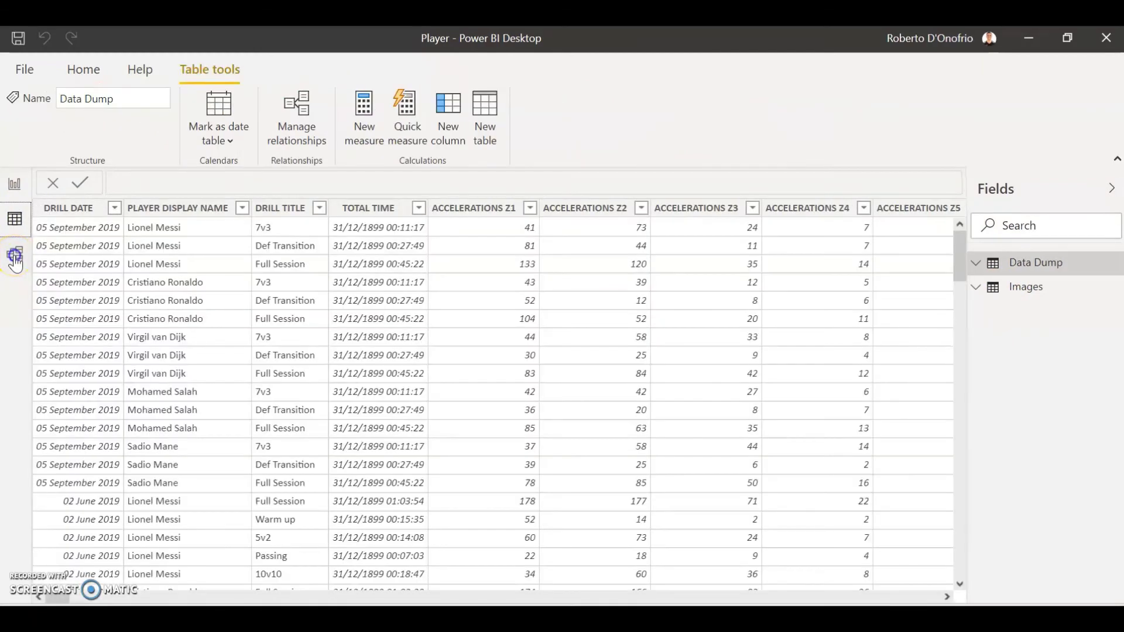
pyautogui.click(15, 258)
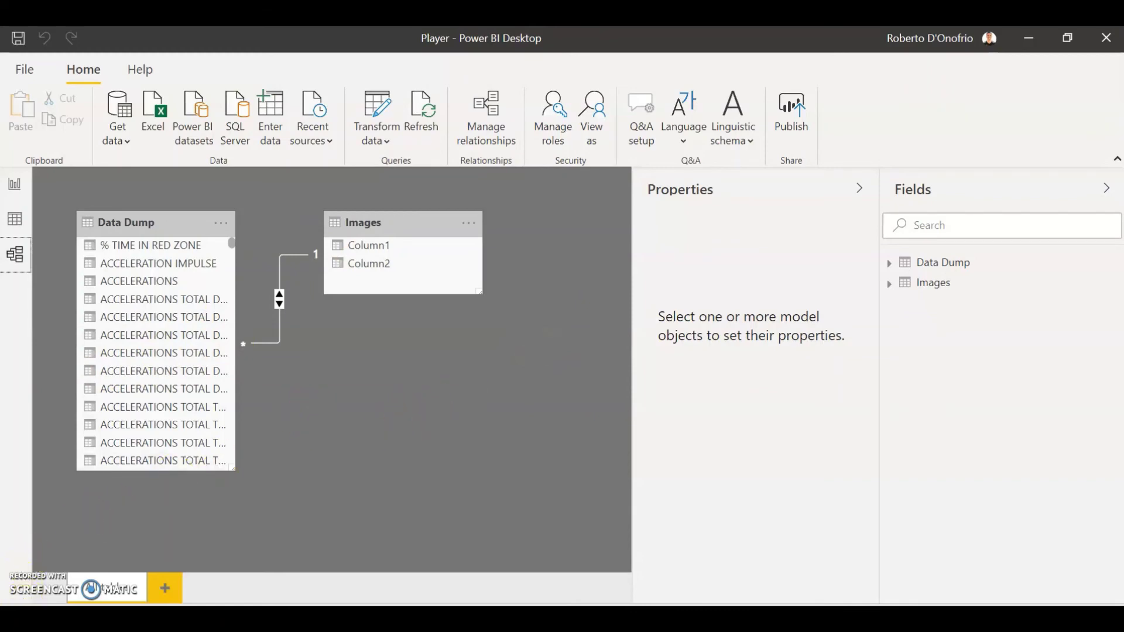
# Step: Jump across the Data Dump headers, from column A to HSR PER MINUTE (RELATIVE) in HN, and select DISTANCE Z2 (ABSOLUTE)
pyautogui.moveTo(642, 597)
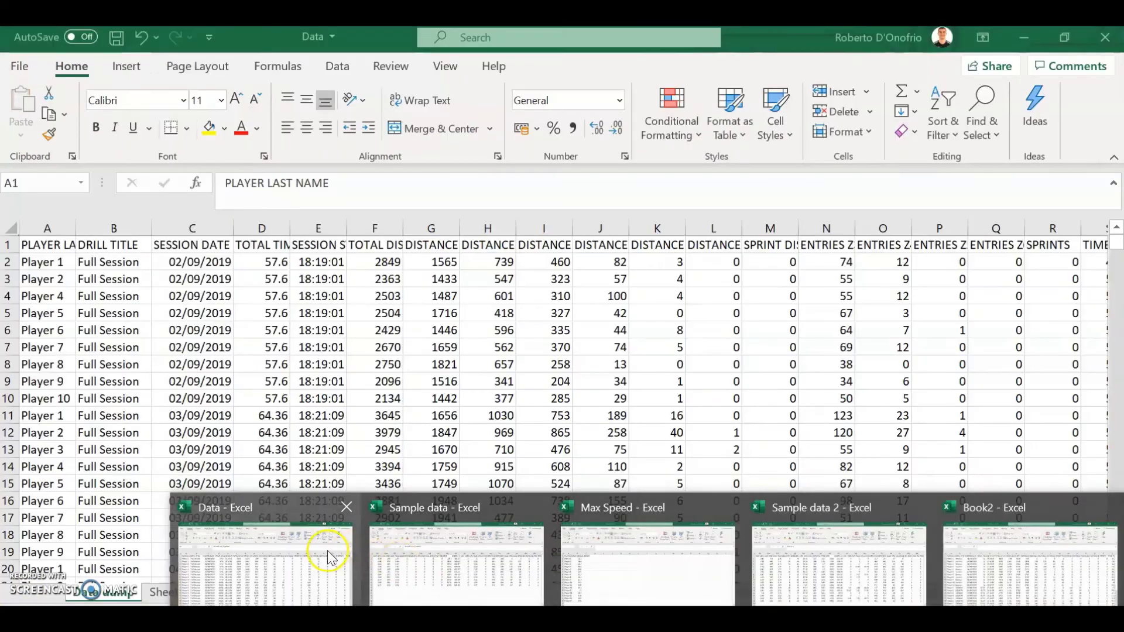
pyautogui.click(339, 557)
pyautogui.click(199, 313)
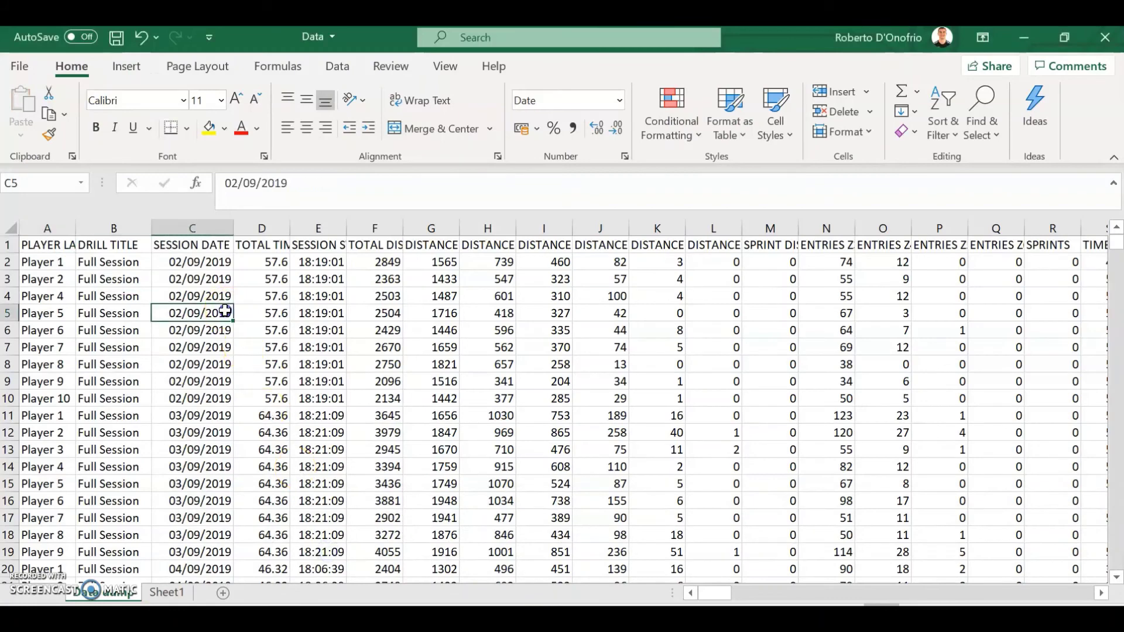
pyautogui.click(61, 246)
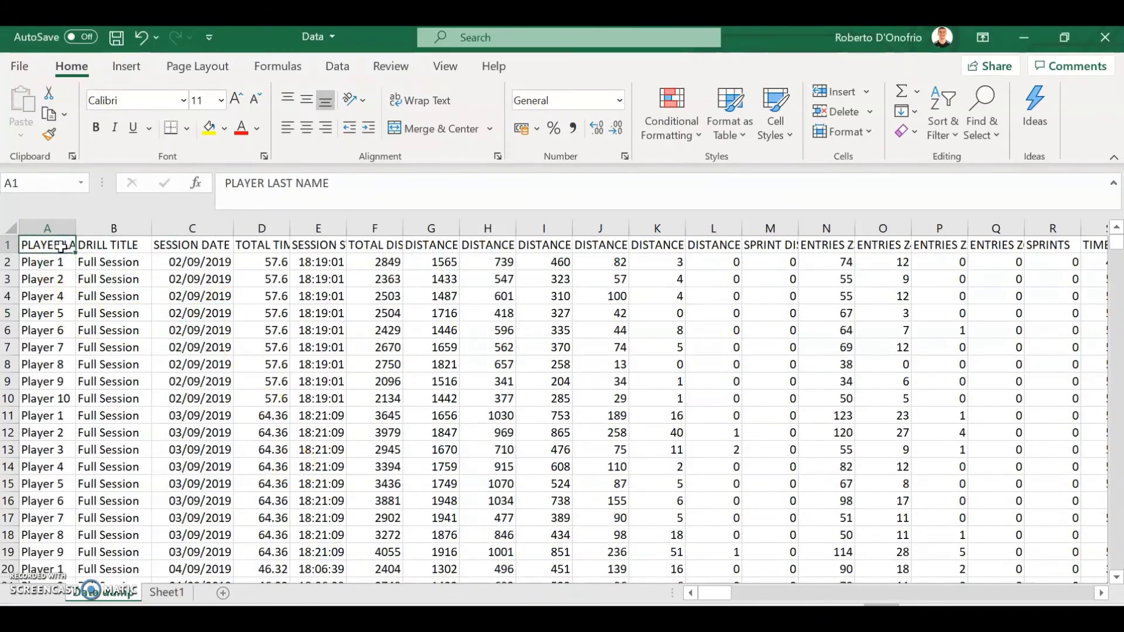
pyautogui.hotkey('ctrl', 'Right')
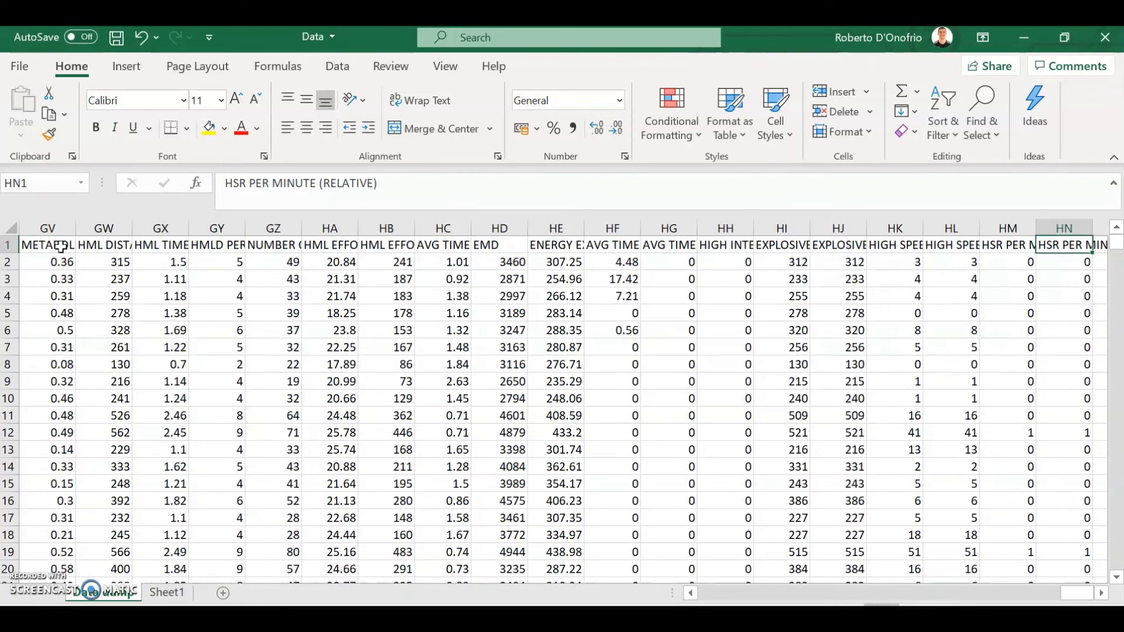
pyautogui.hotkey('ctrl', 'Left')
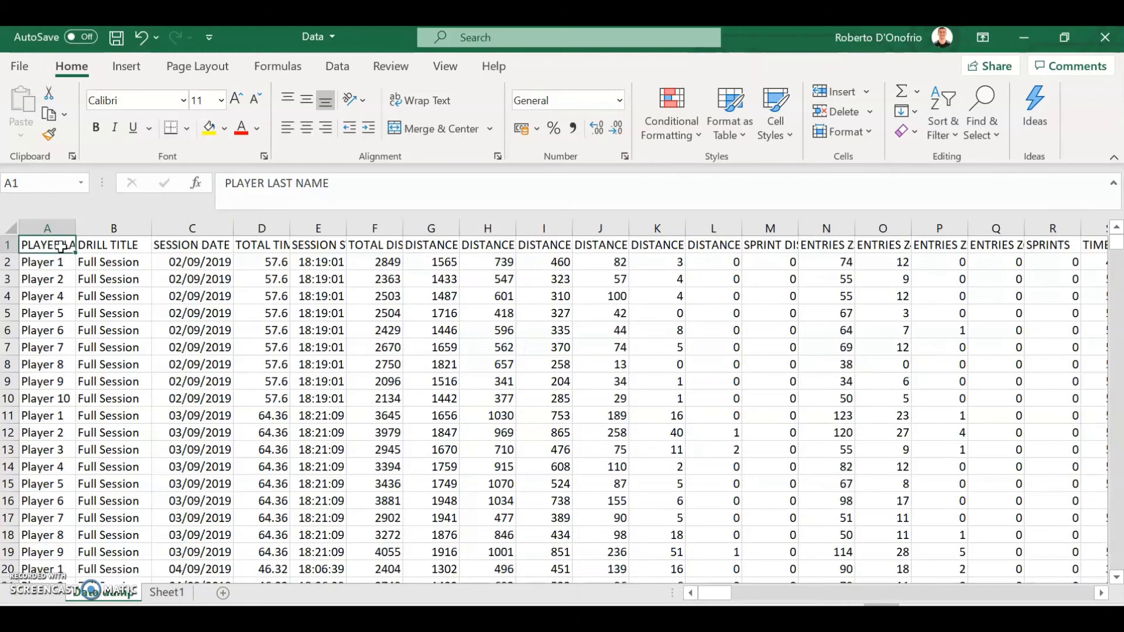
pyautogui.hotkey('ctrl', 'Right')
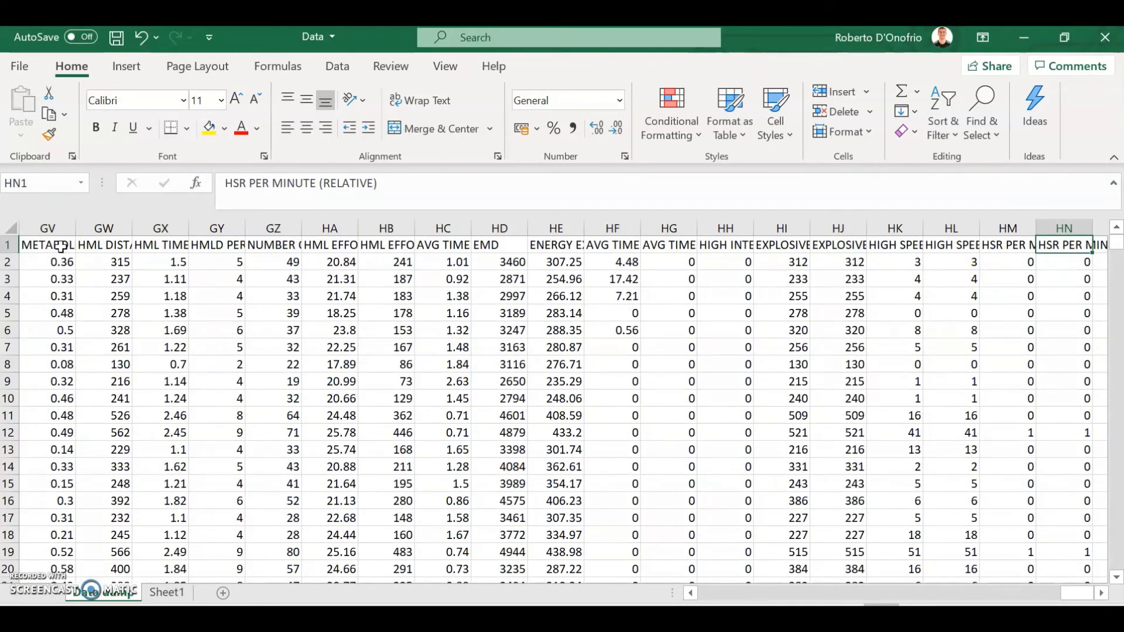
pyautogui.hotkey('ctrl', 'Left')
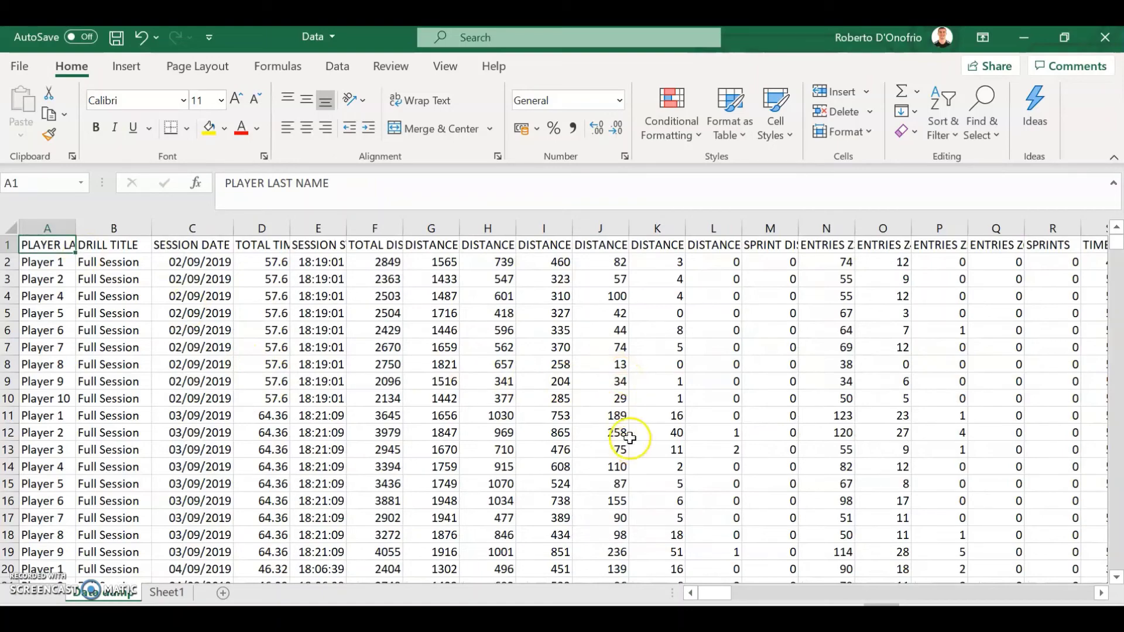
pyautogui.moveTo(1117, 243)
pyautogui.mouseDown()
pyautogui.moveTo(1116, 586)
pyautogui.moveTo(1116, 242)
pyautogui.mouseUp()
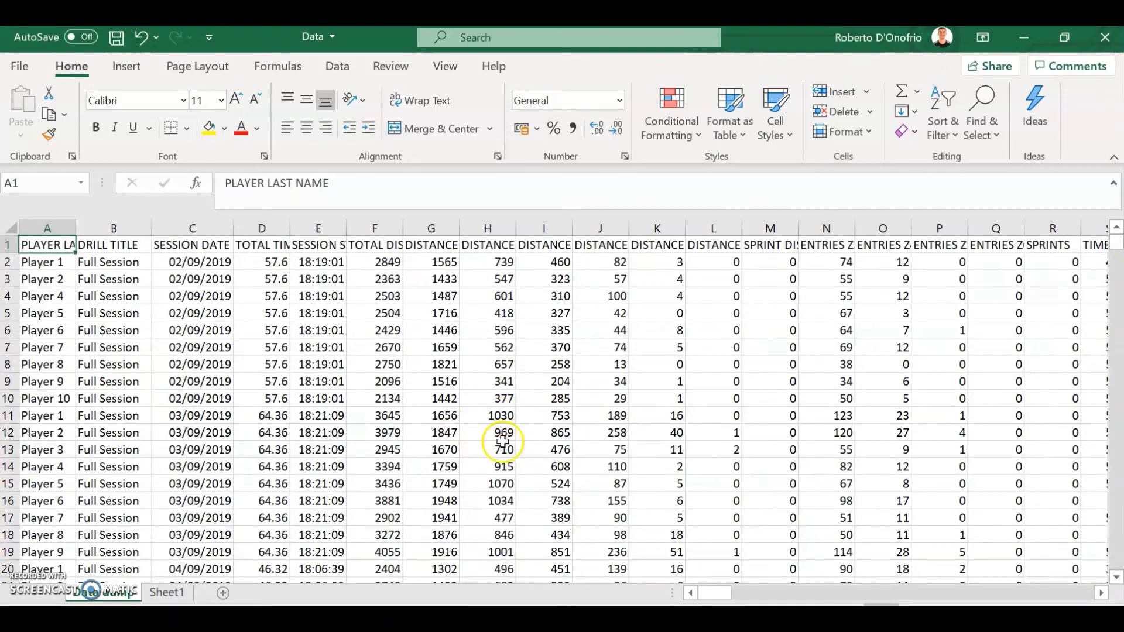
pyautogui.click(507, 249)
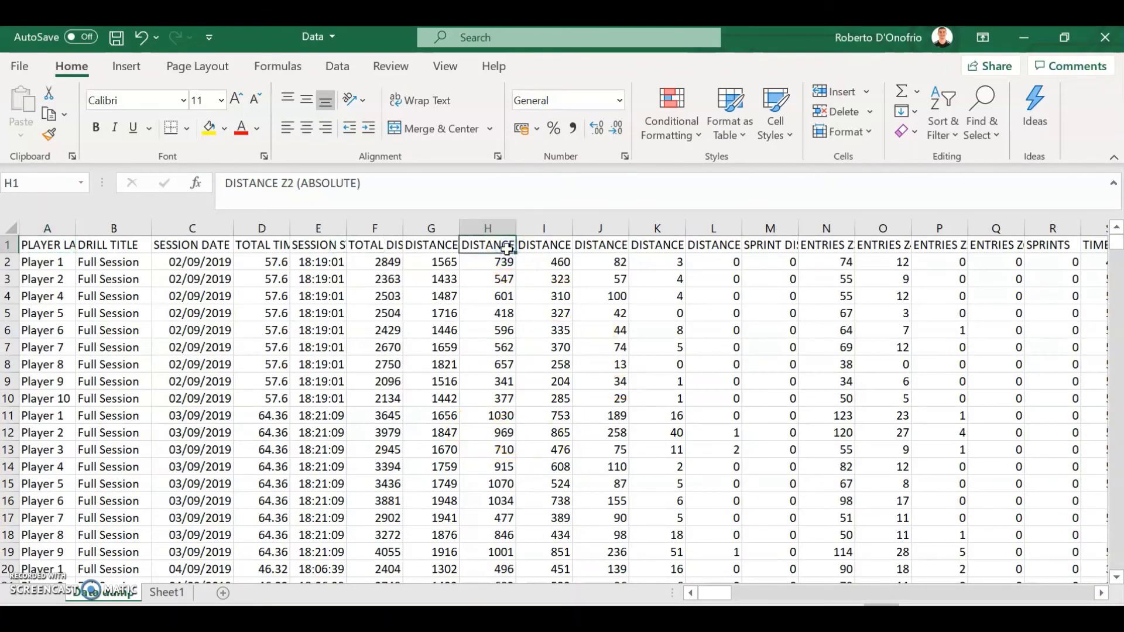
pyautogui.hotkey('ctrl', 'Right')
pyautogui.hotkey('ctrl', 'Left')
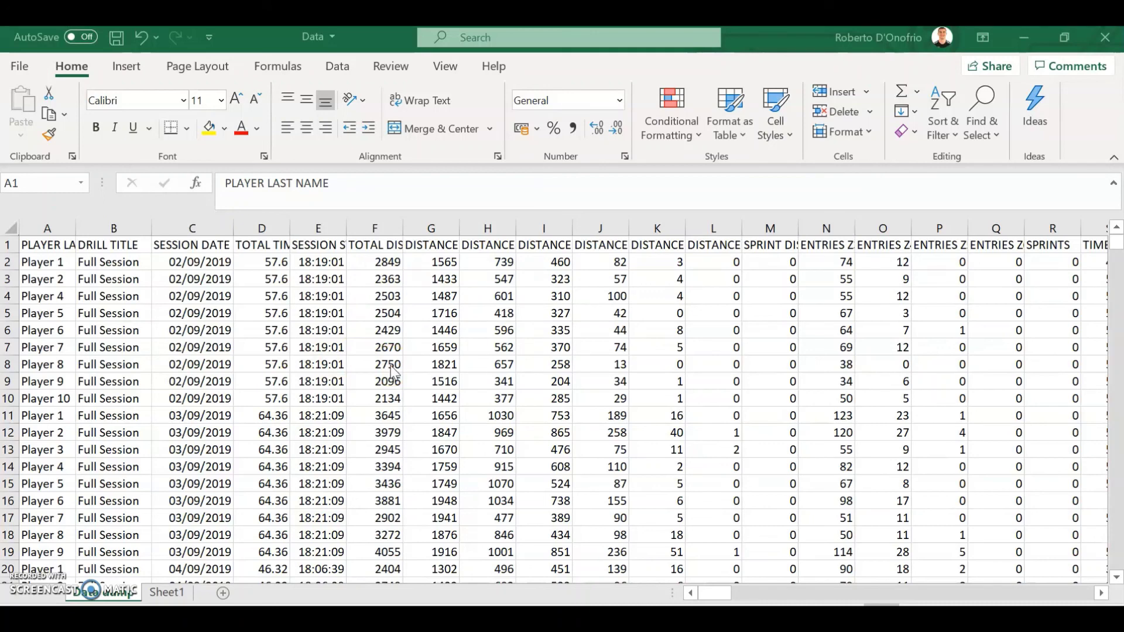
pyautogui.click(366, 351)
pyautogui.moveTo(331, 363)
pyautogui.mouseDown()
pyautogui.moveTo(364, 386)
pyautogui.moveTo(343, 408)
pyautogui.moveTo(363, 427)
pyautogui.moveTo(151, 503)
pyautogui.mouseUp()
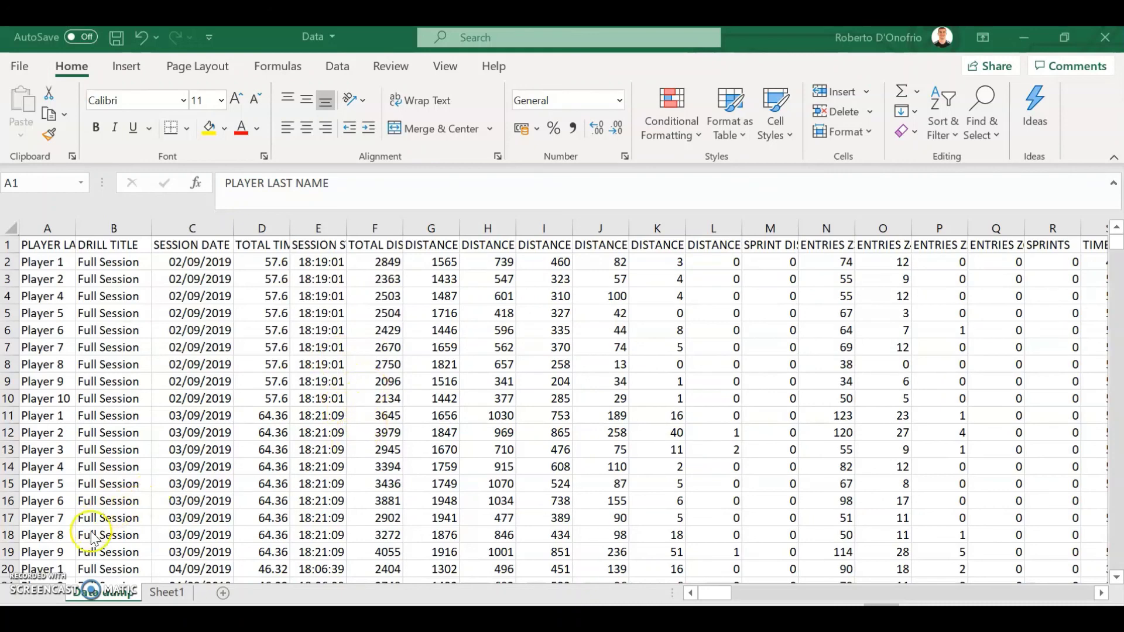